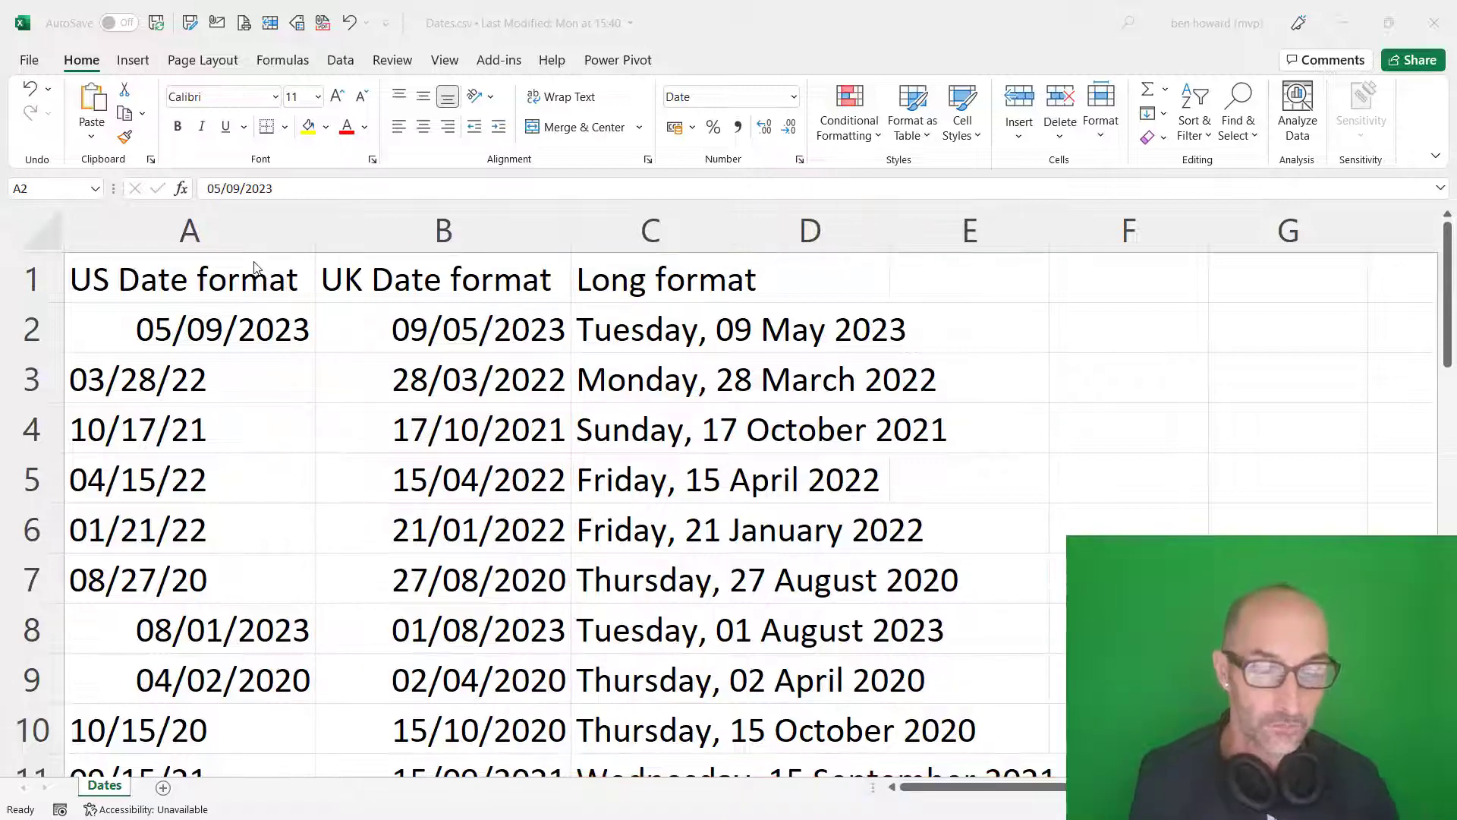
Step: Inspect row 2's dates in Excel: the long date in C2, the UK date in B2 and the US date in A2
click(627, 334)
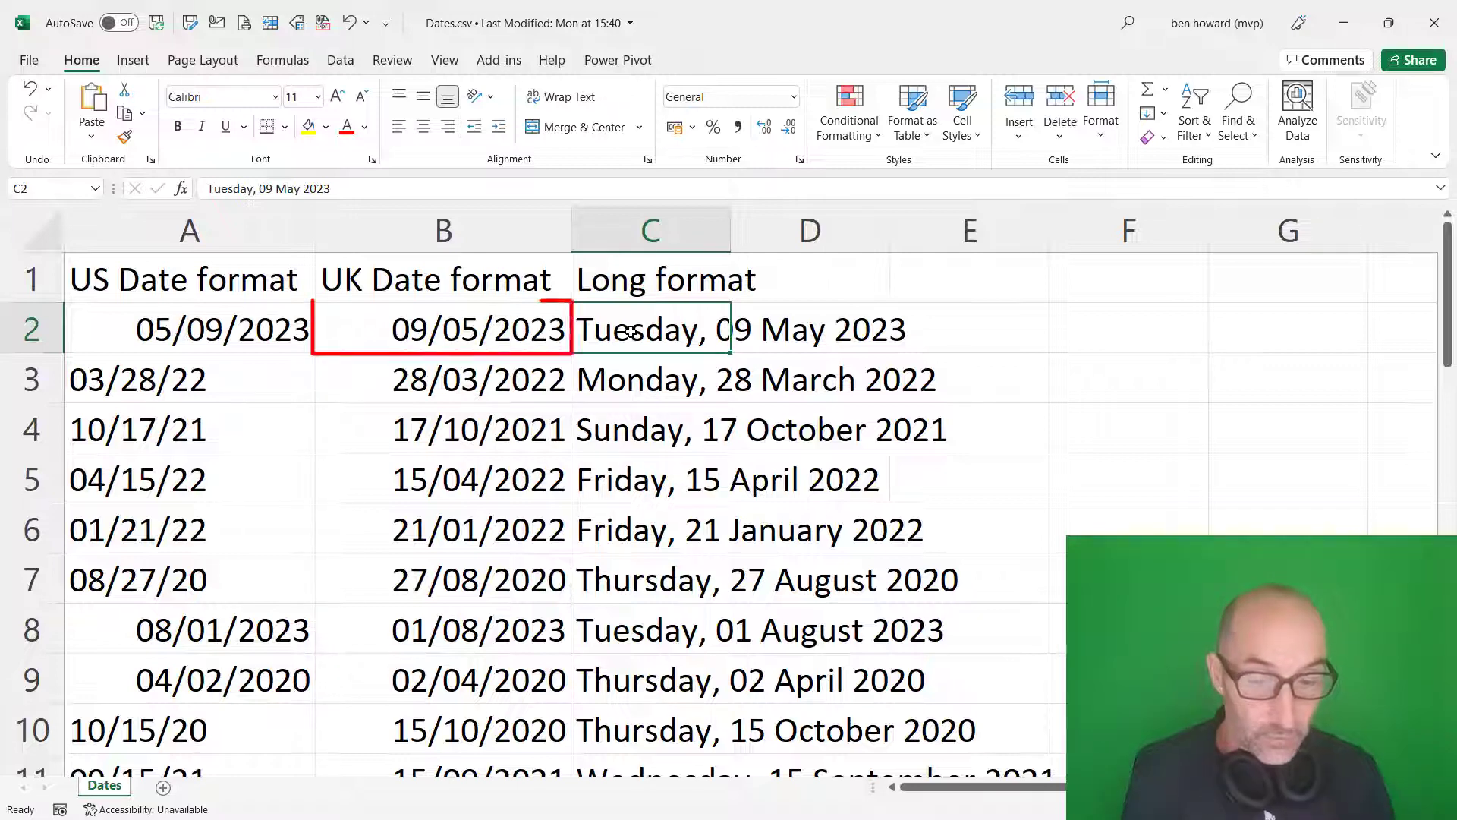
key(Left)
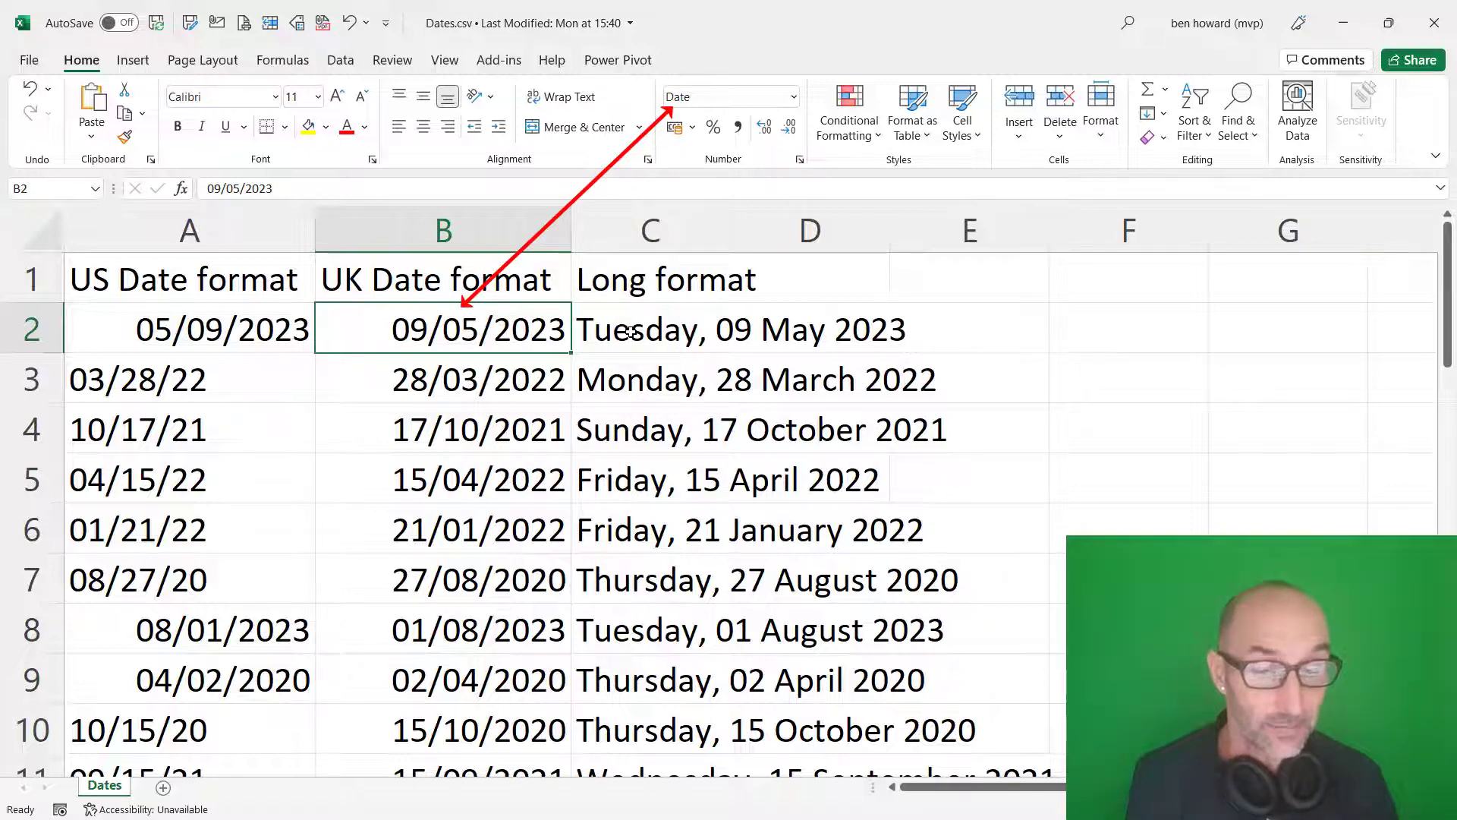
key(Left)
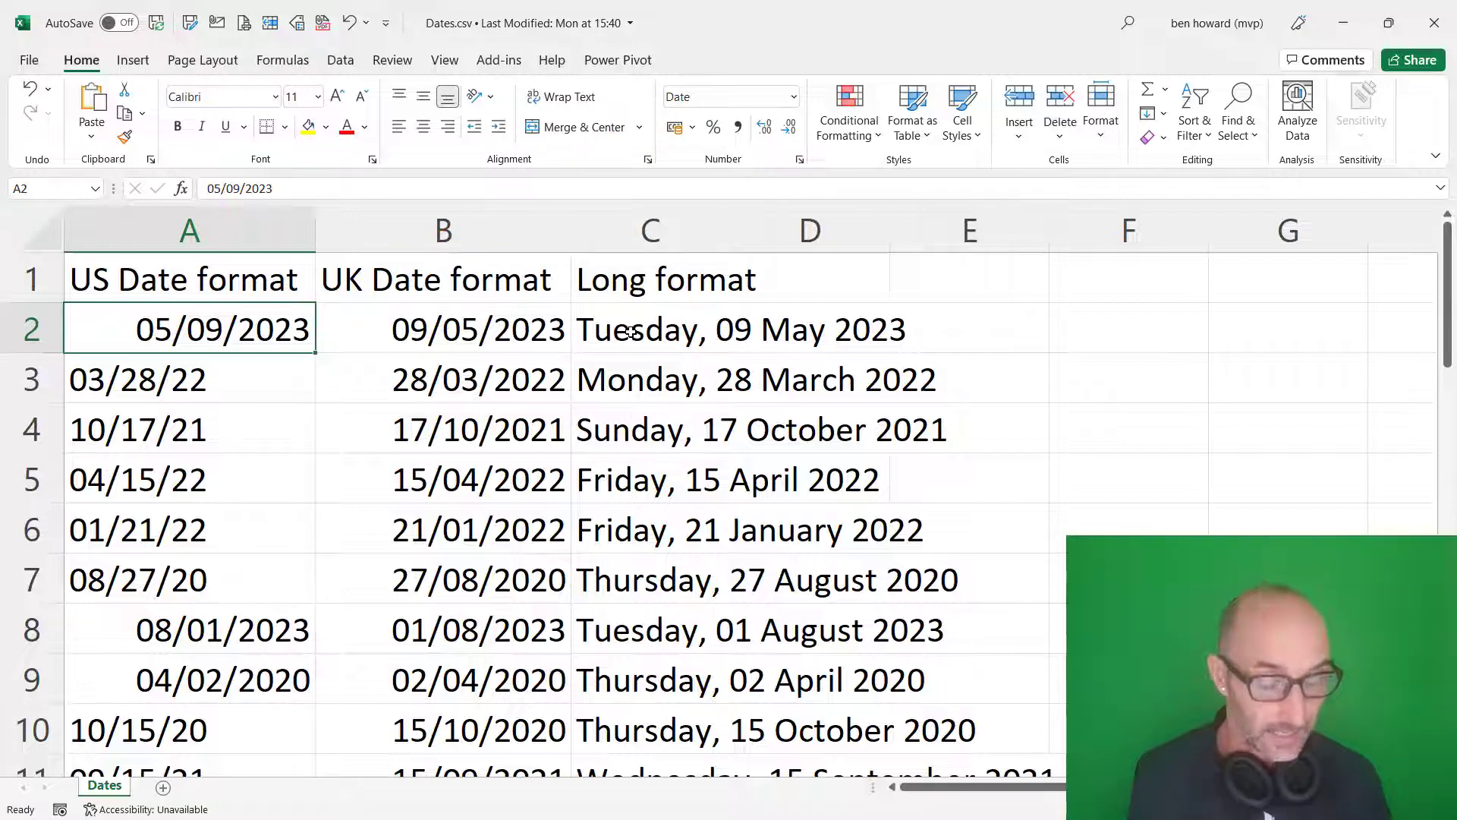
Step: Compare row 3's long, UK and US dates, confirming A3's 03/28/22 is stored as text
key(Down)
key(Right)
key(Right)
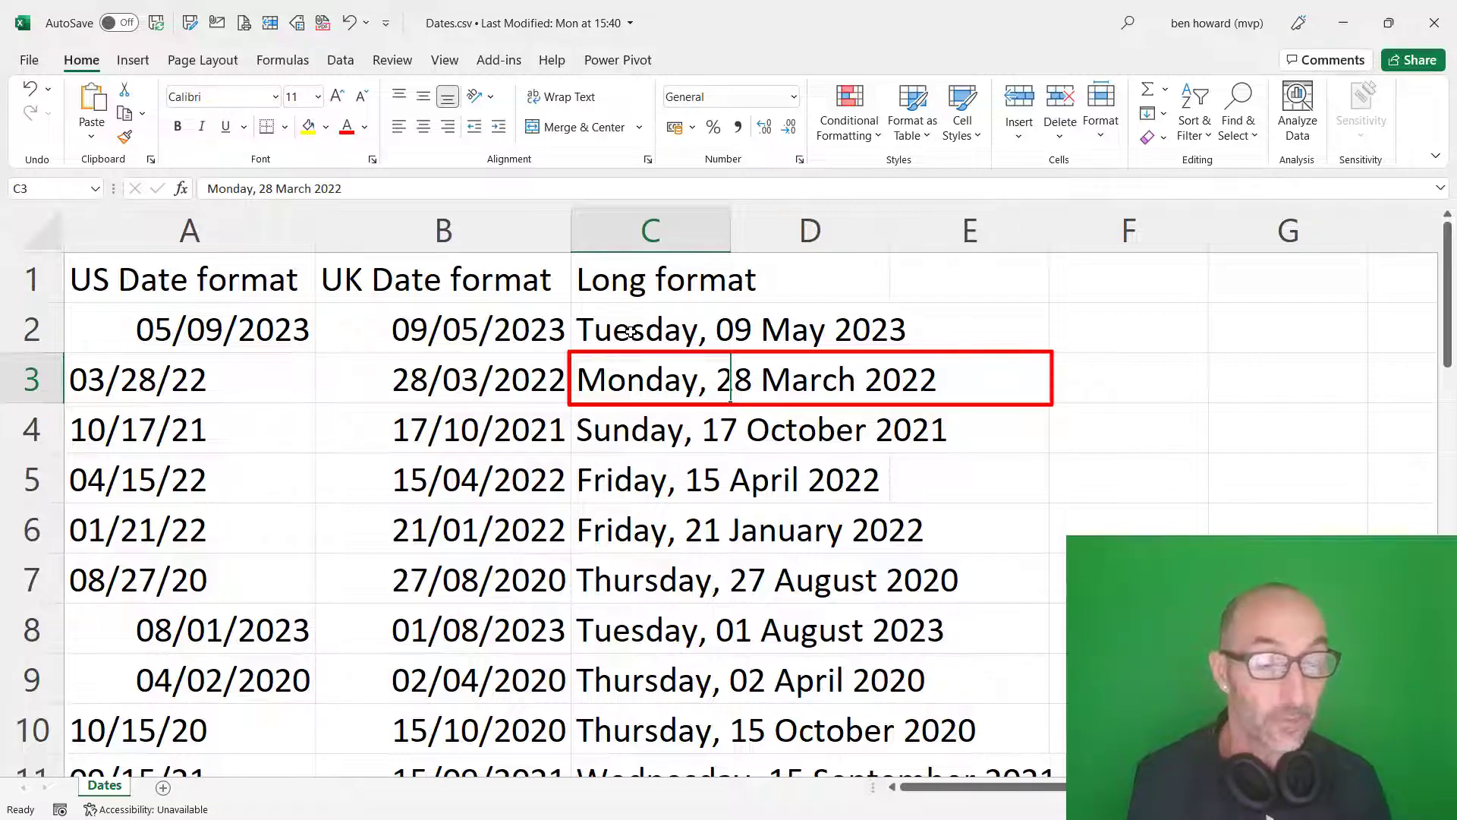
key(Left)
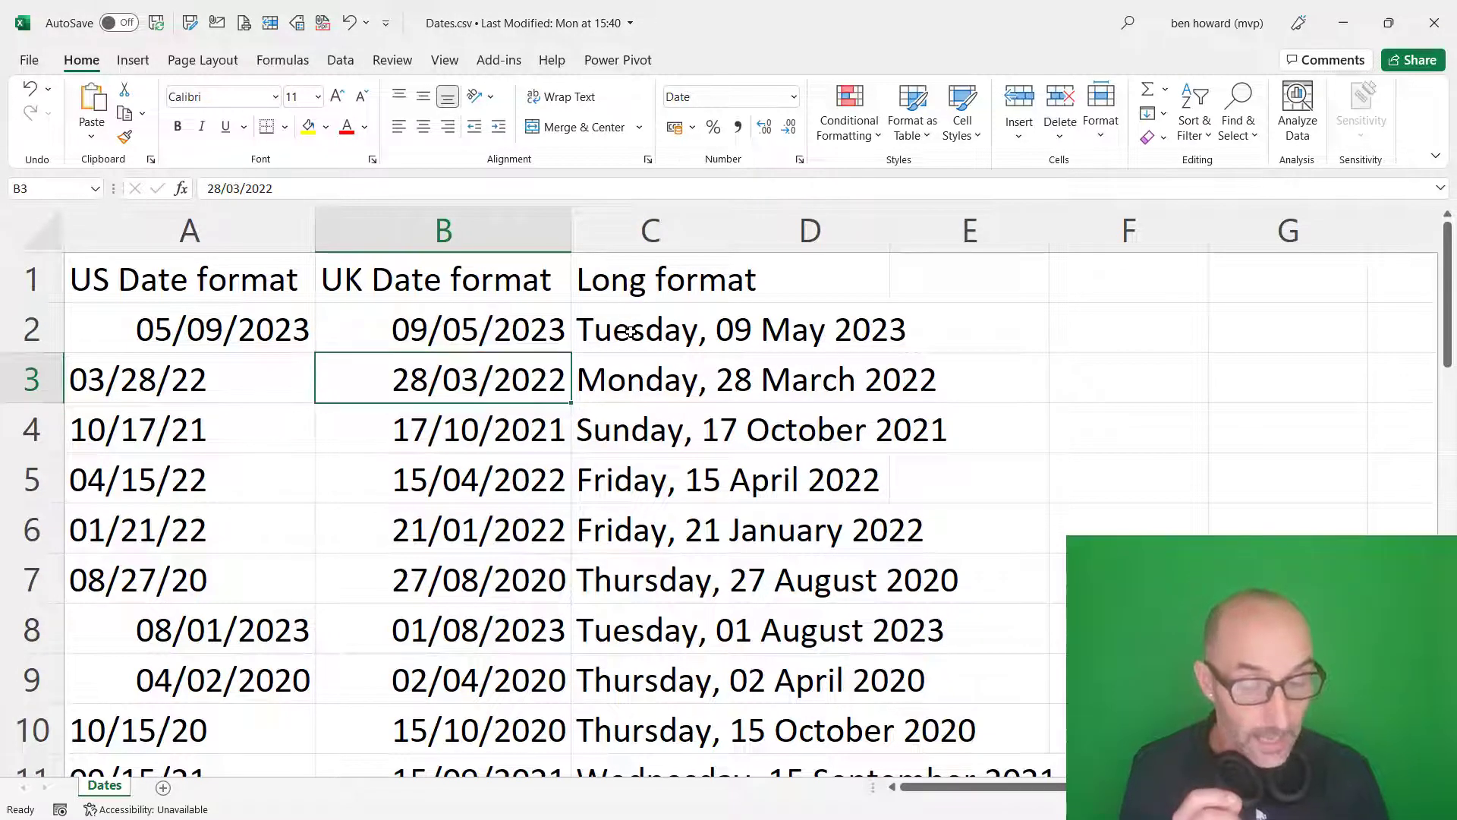
key(Left)
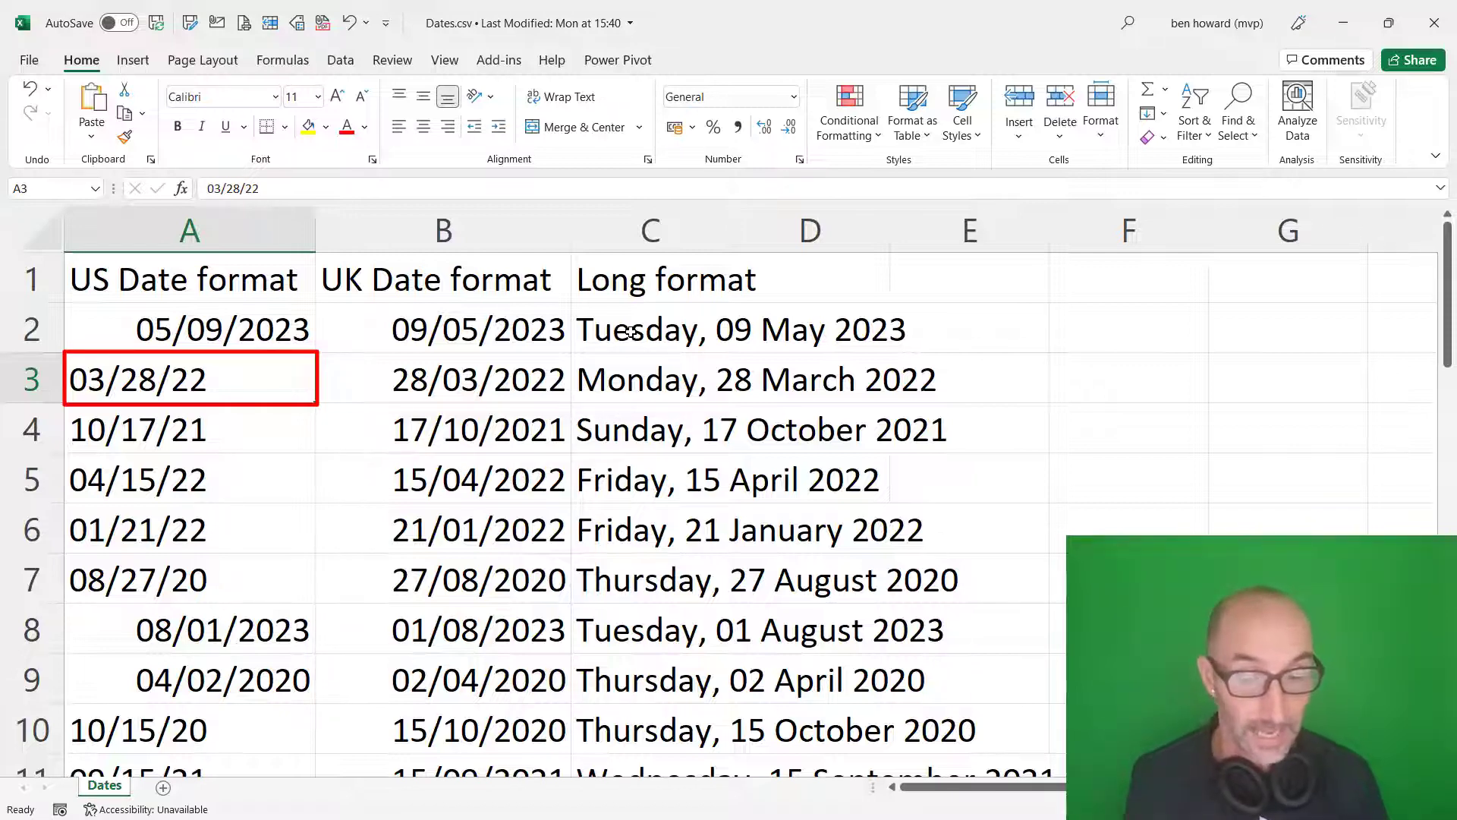
key(Up)
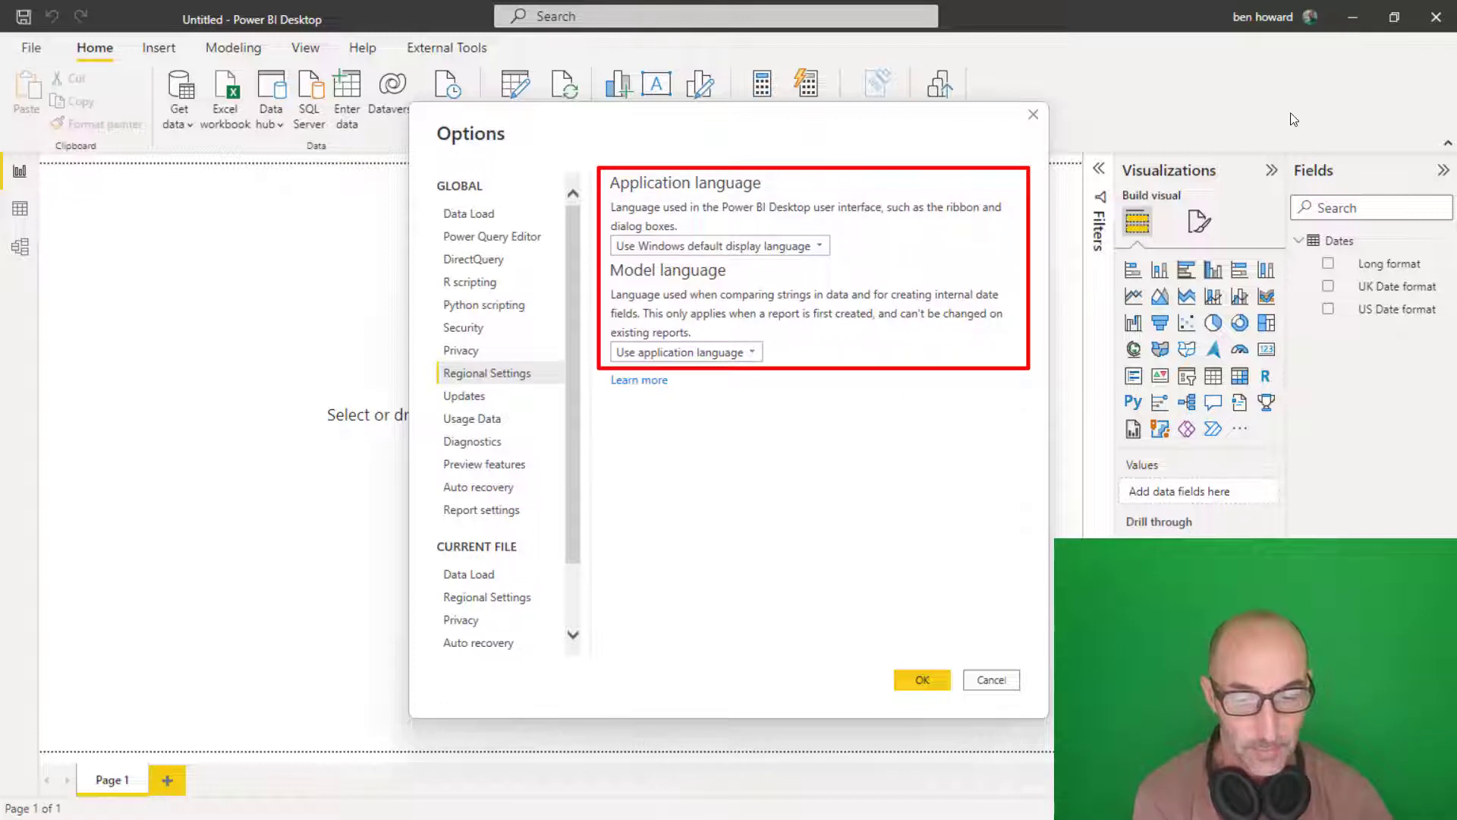
Step: Check the current file's import locale, browse to English (United States), and cancel, leaving English (United Kingdom)
click(485, 598)
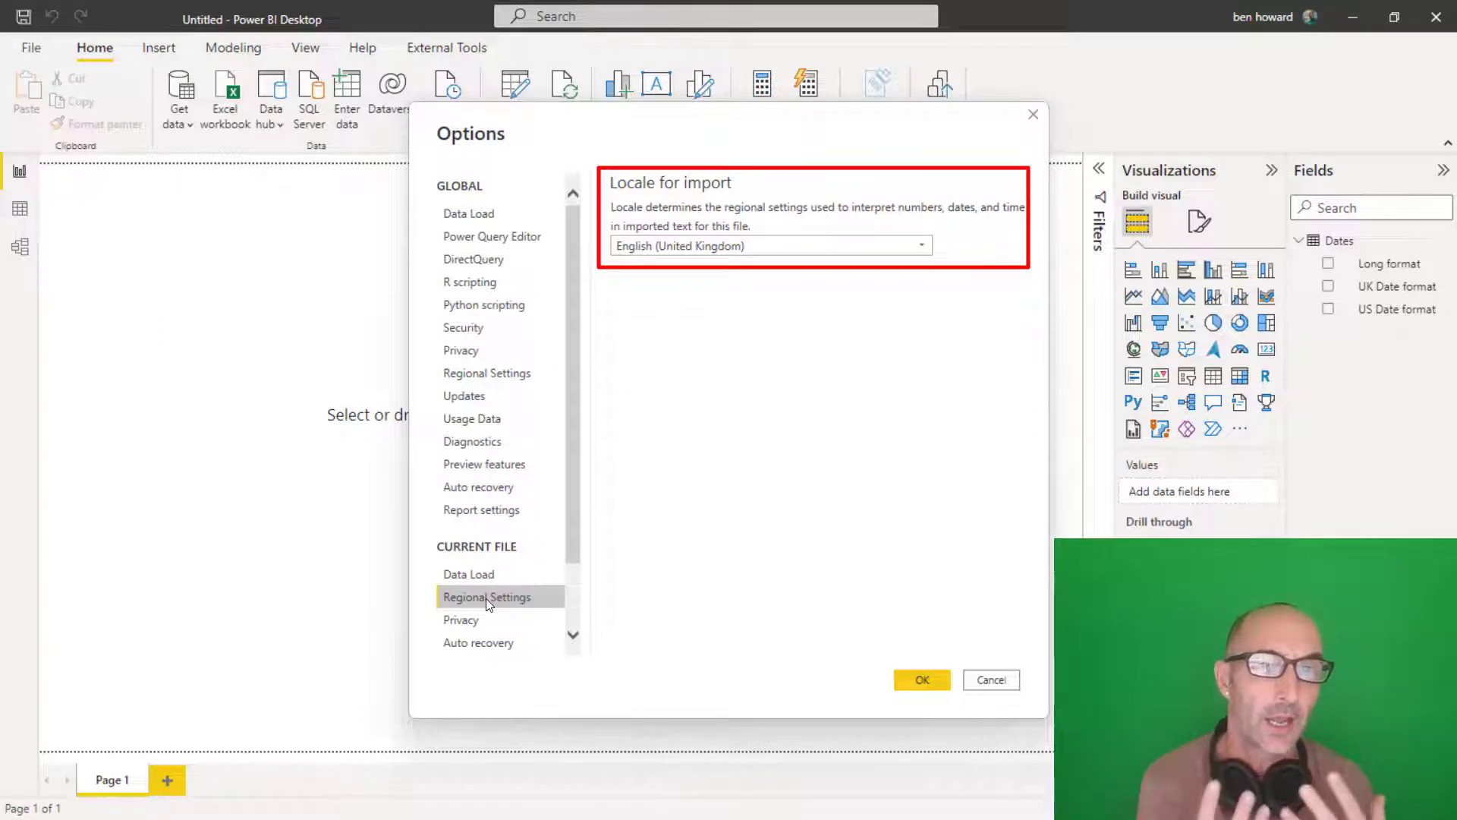
click(921, 249)
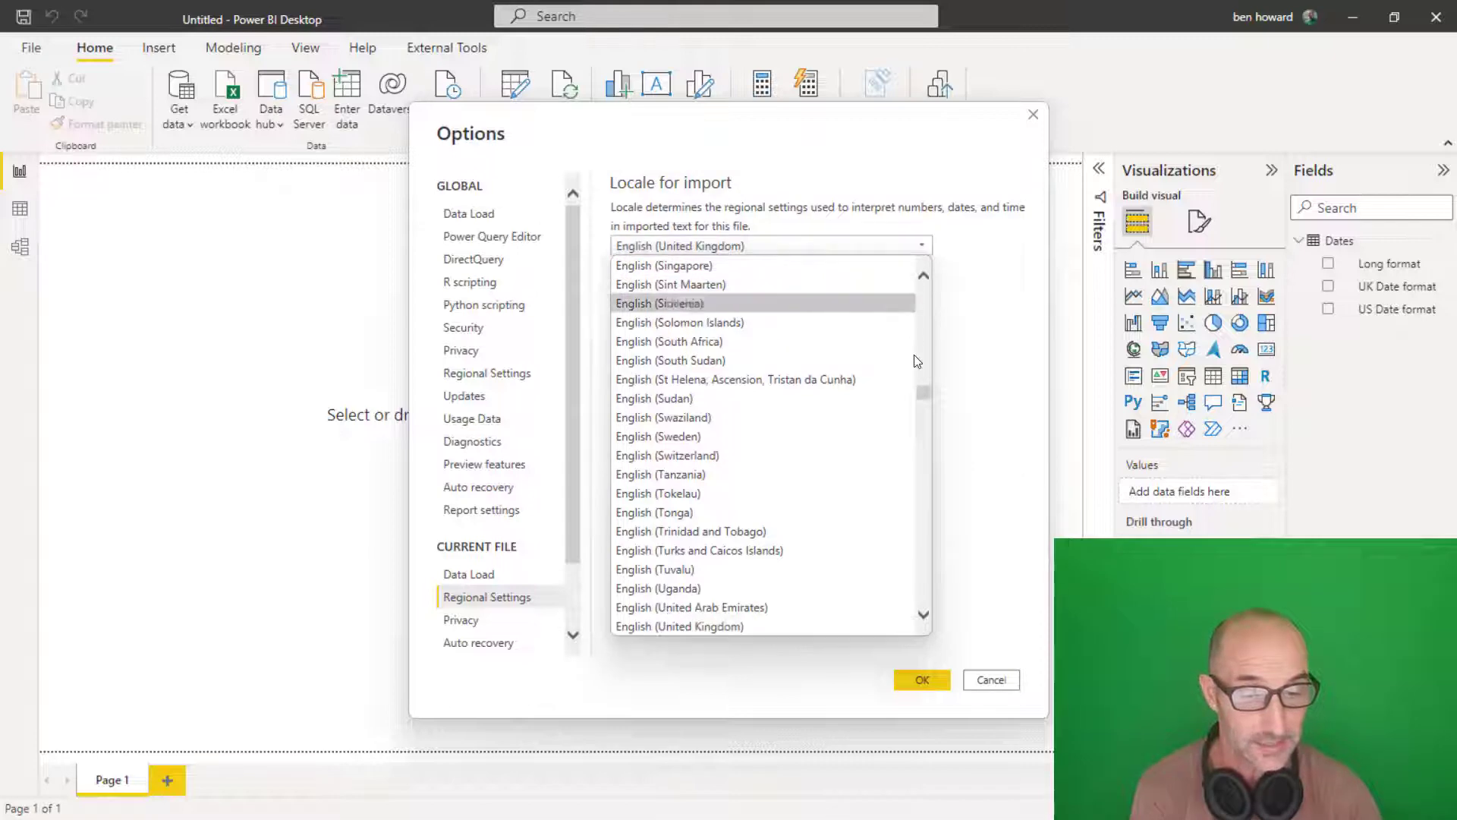
scroll(930, 510, down, 1)
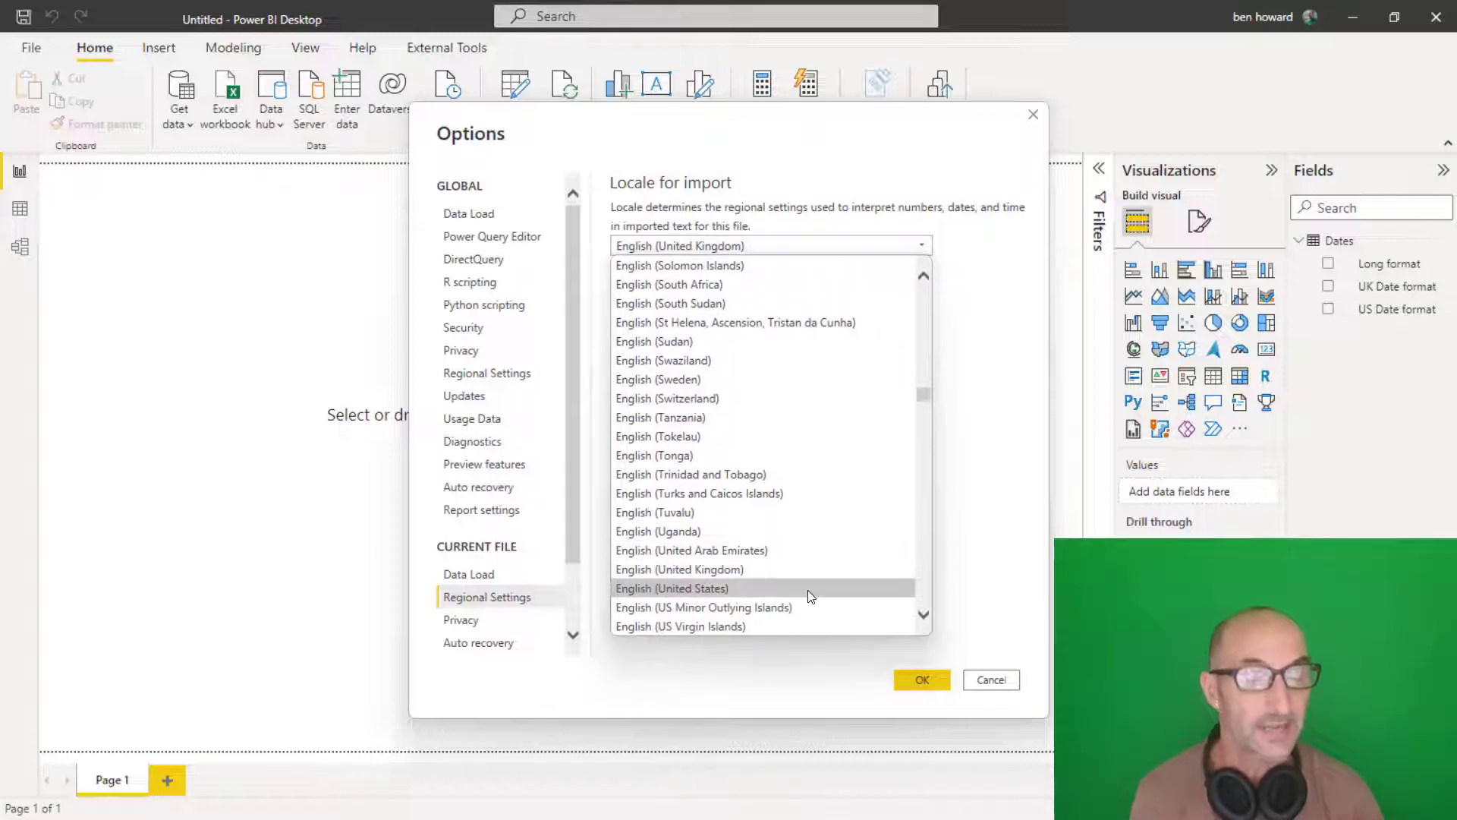
click(991, 681)
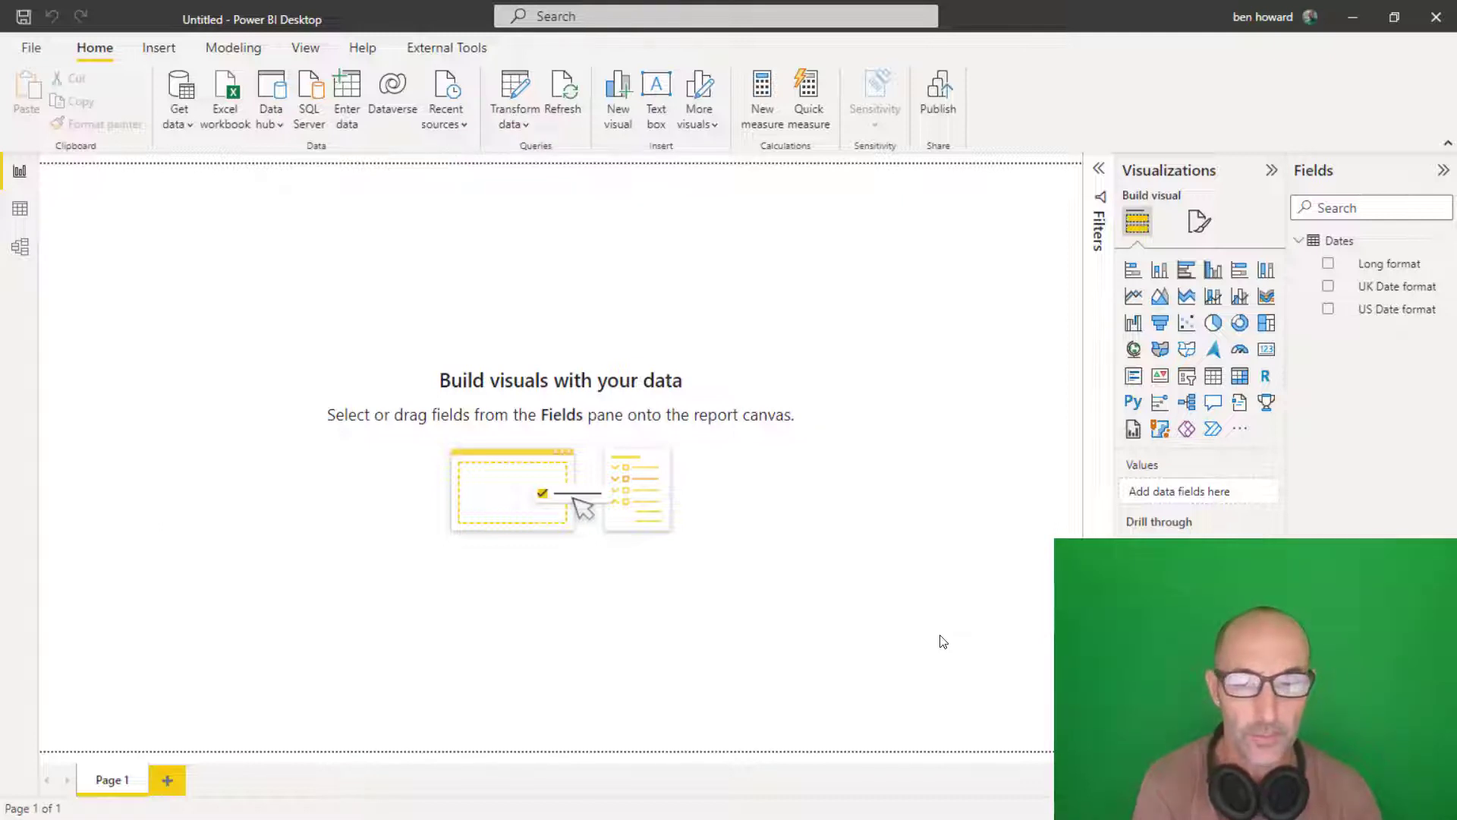
Step: Import Dates.csv as a new Text/CSV query in the Power Query Editor
click(522, 89)
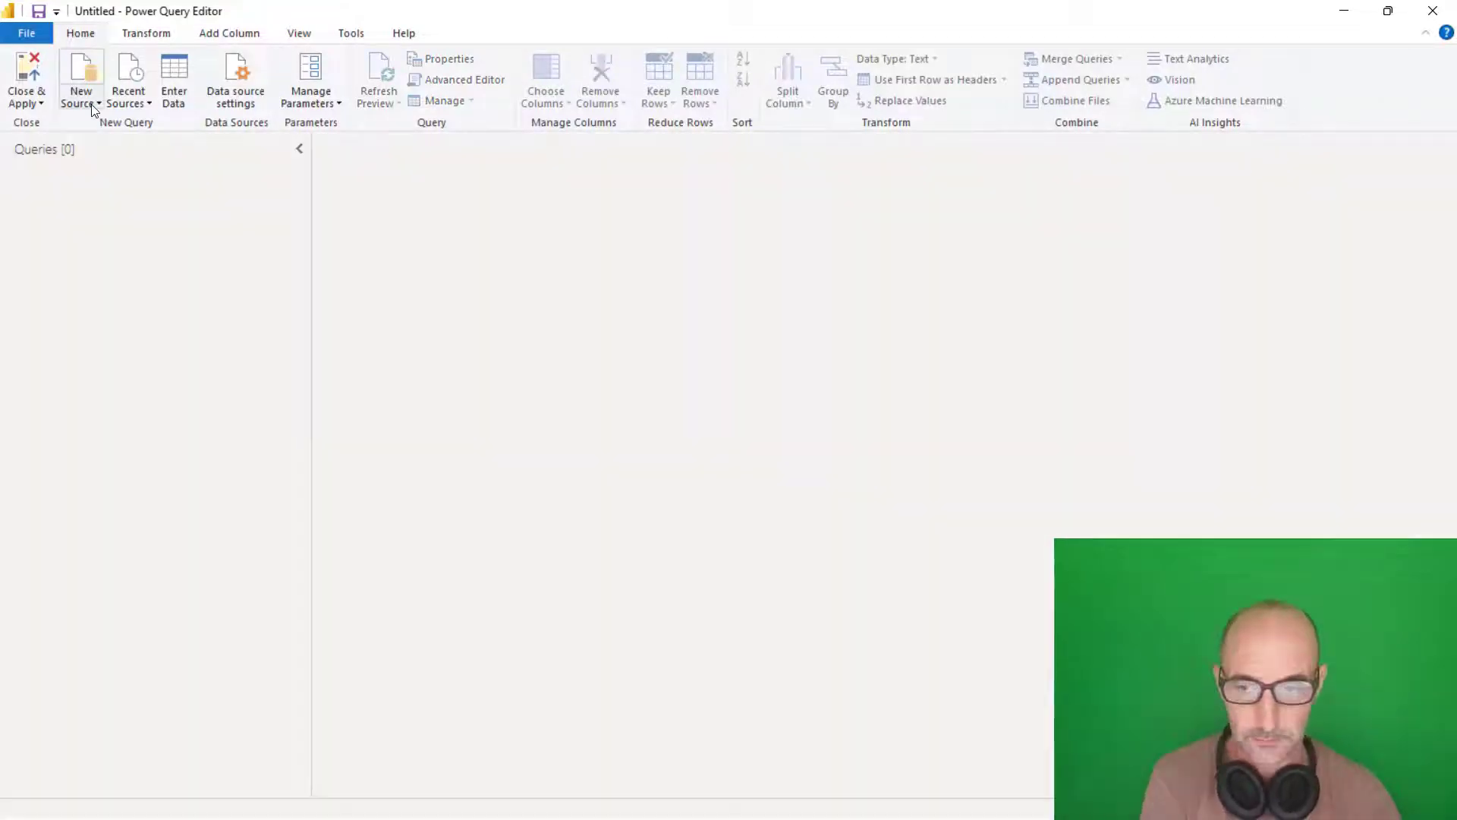
click(97, 105)
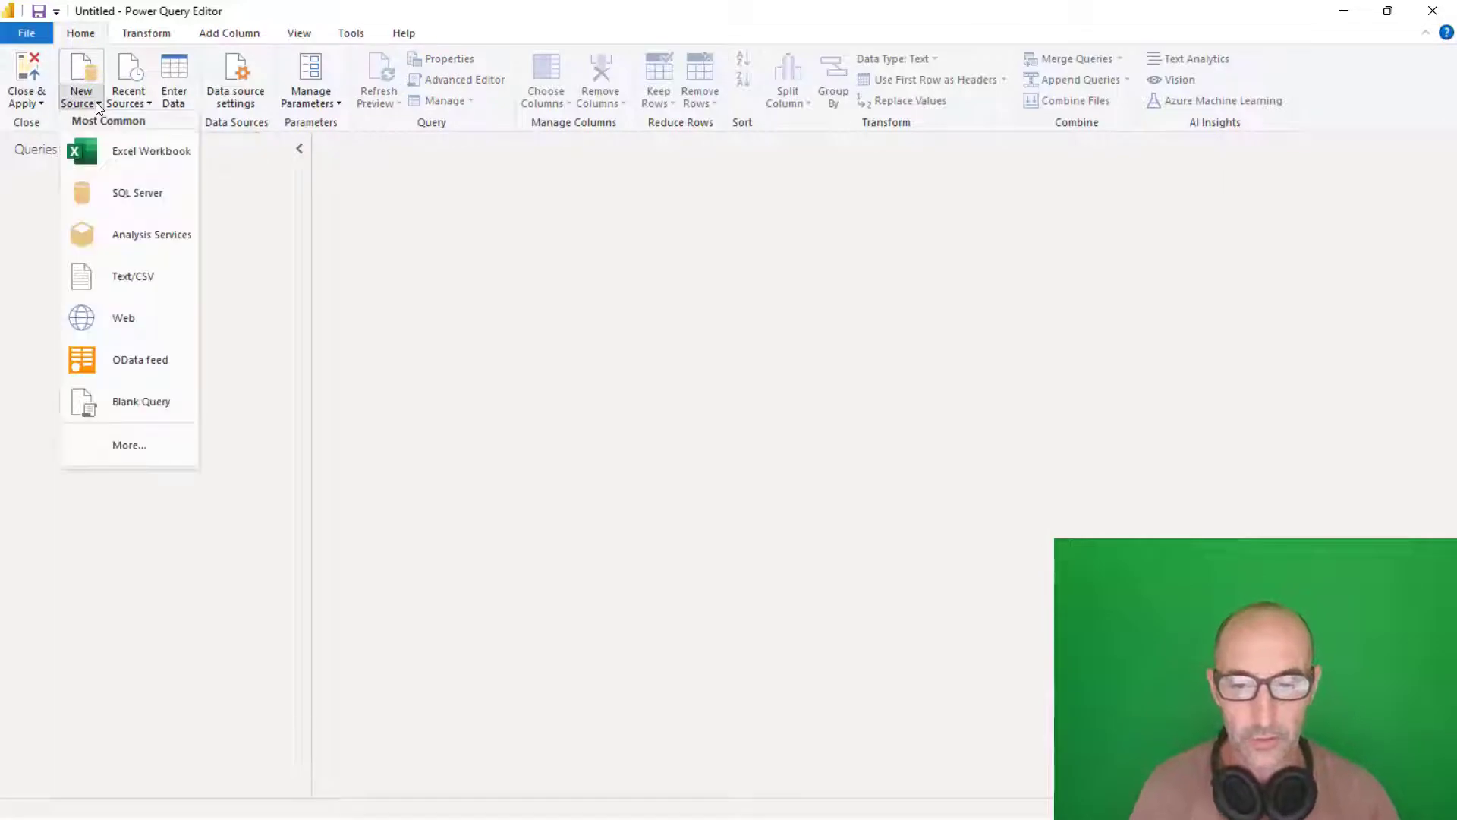
click(141, 278)
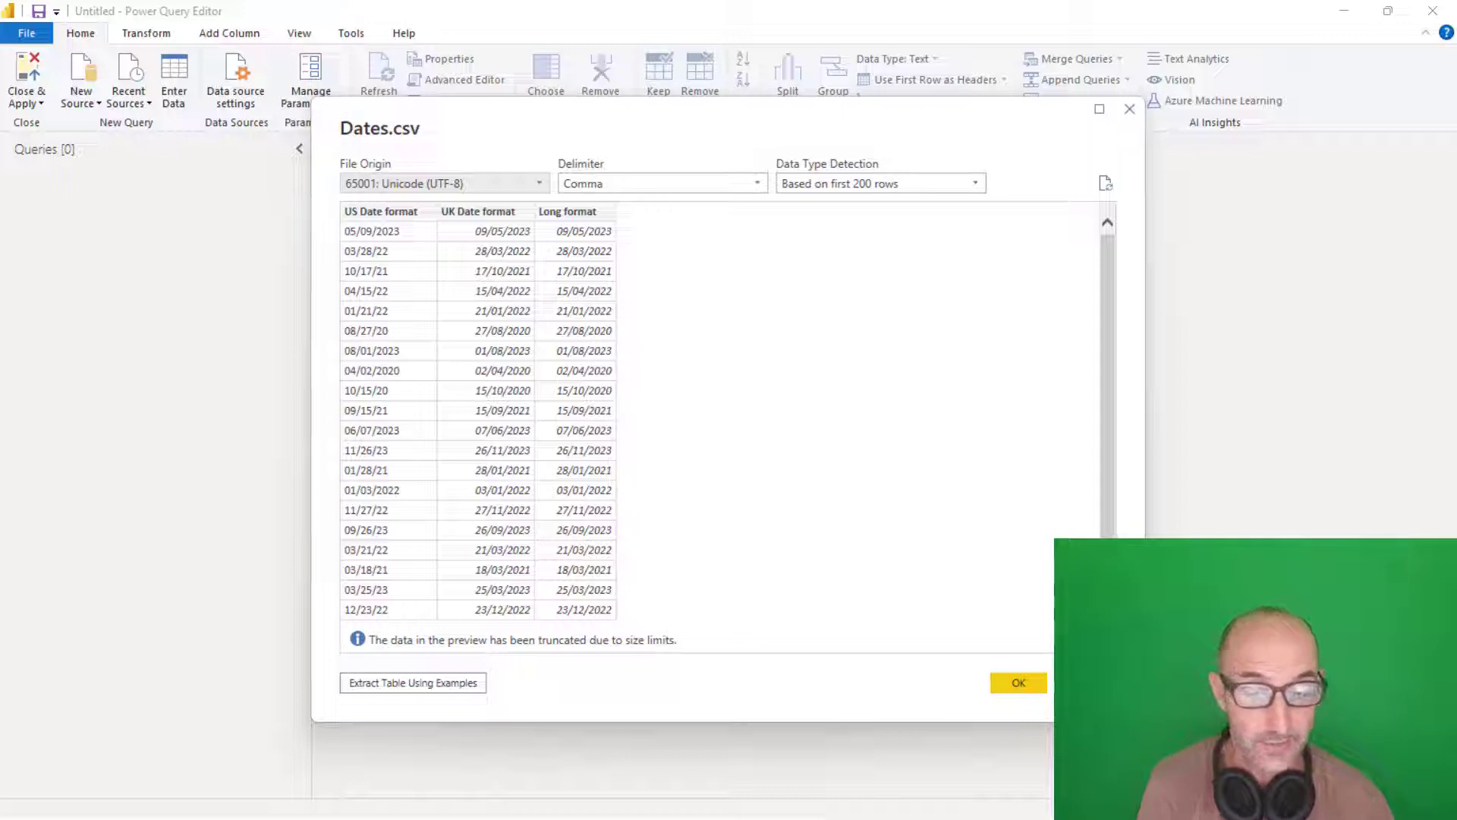
click(1035, 679)
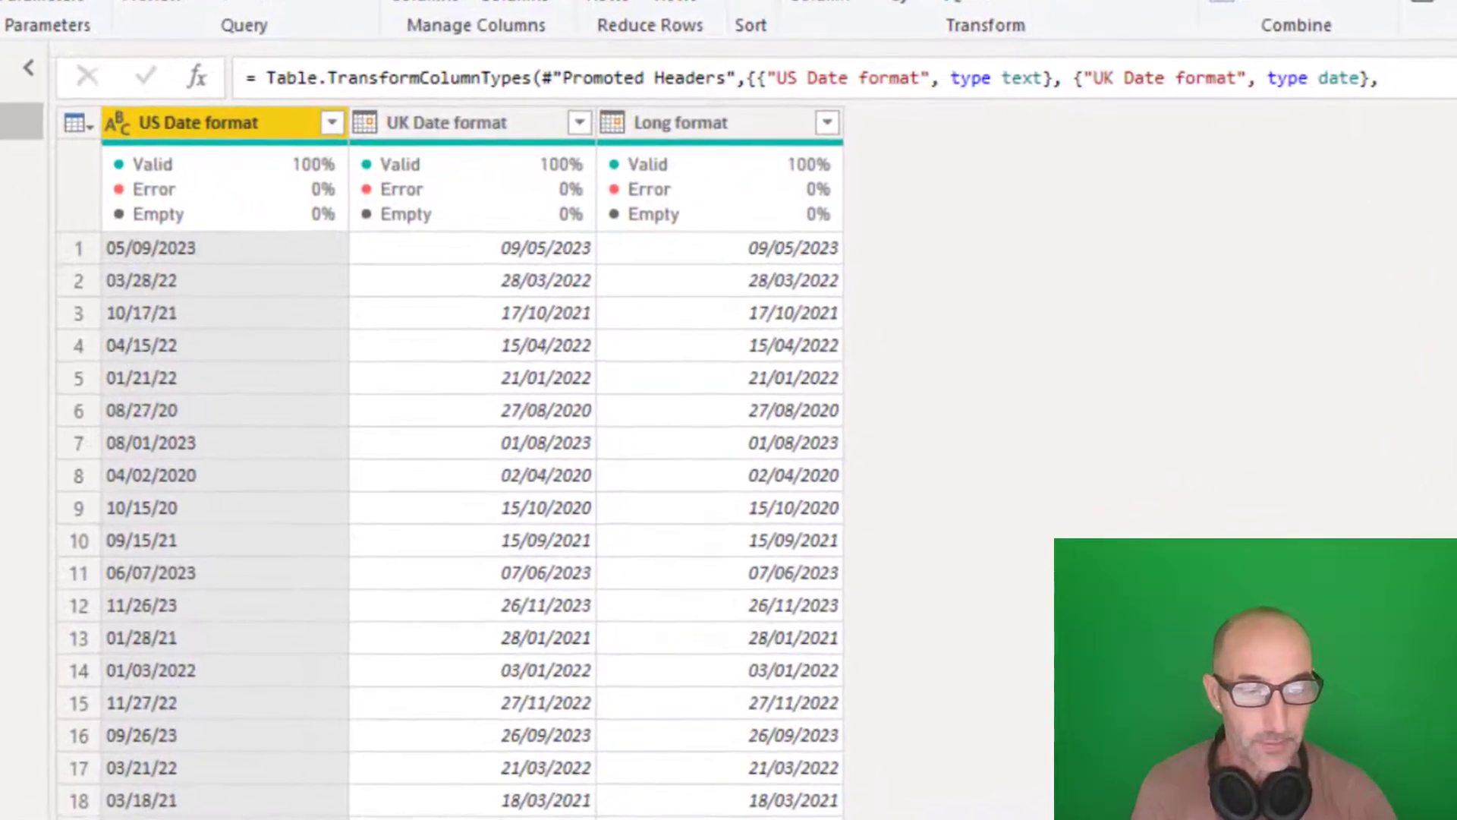
key(Up)
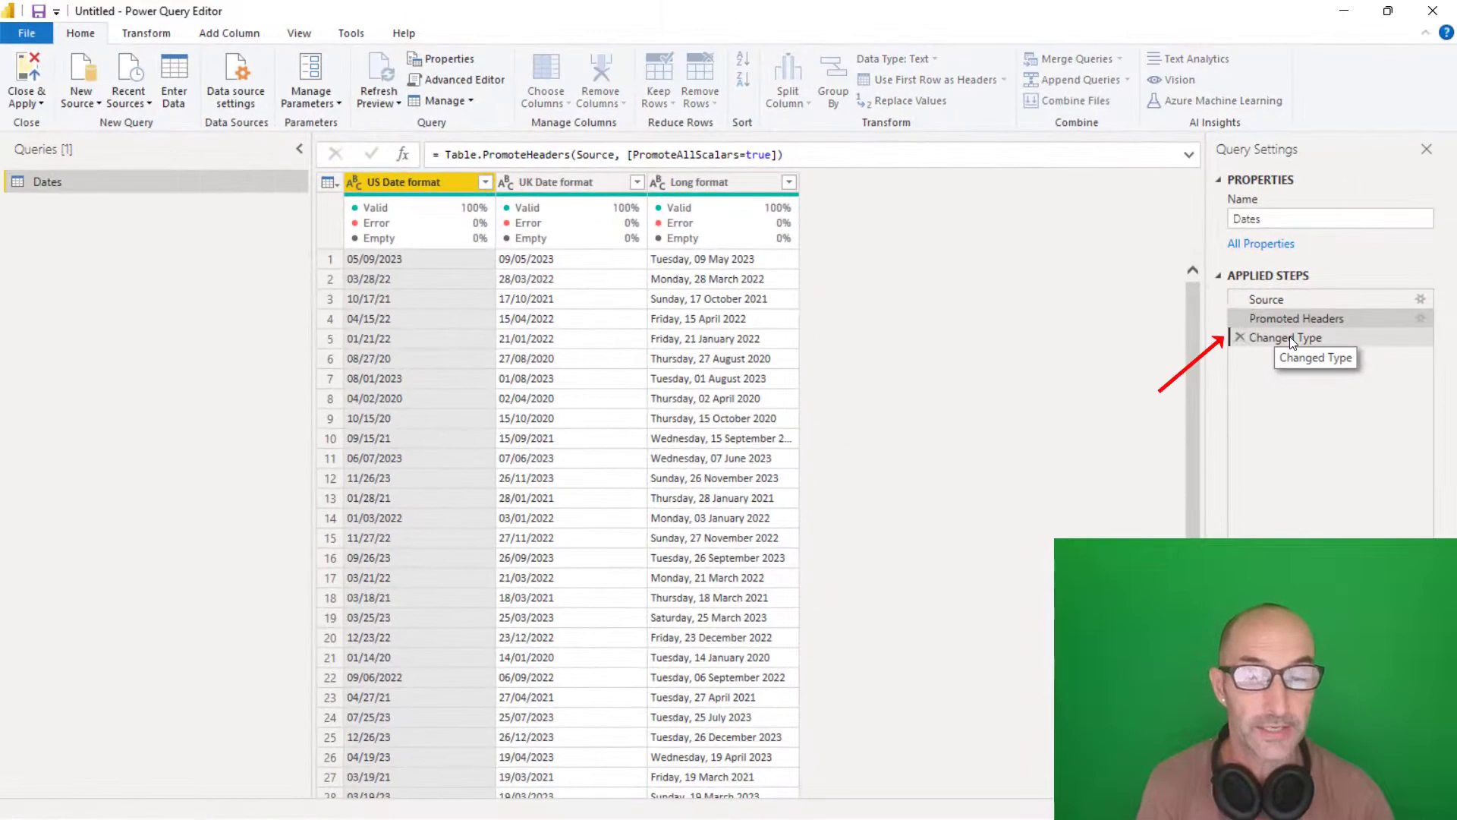
click(1290, 337)
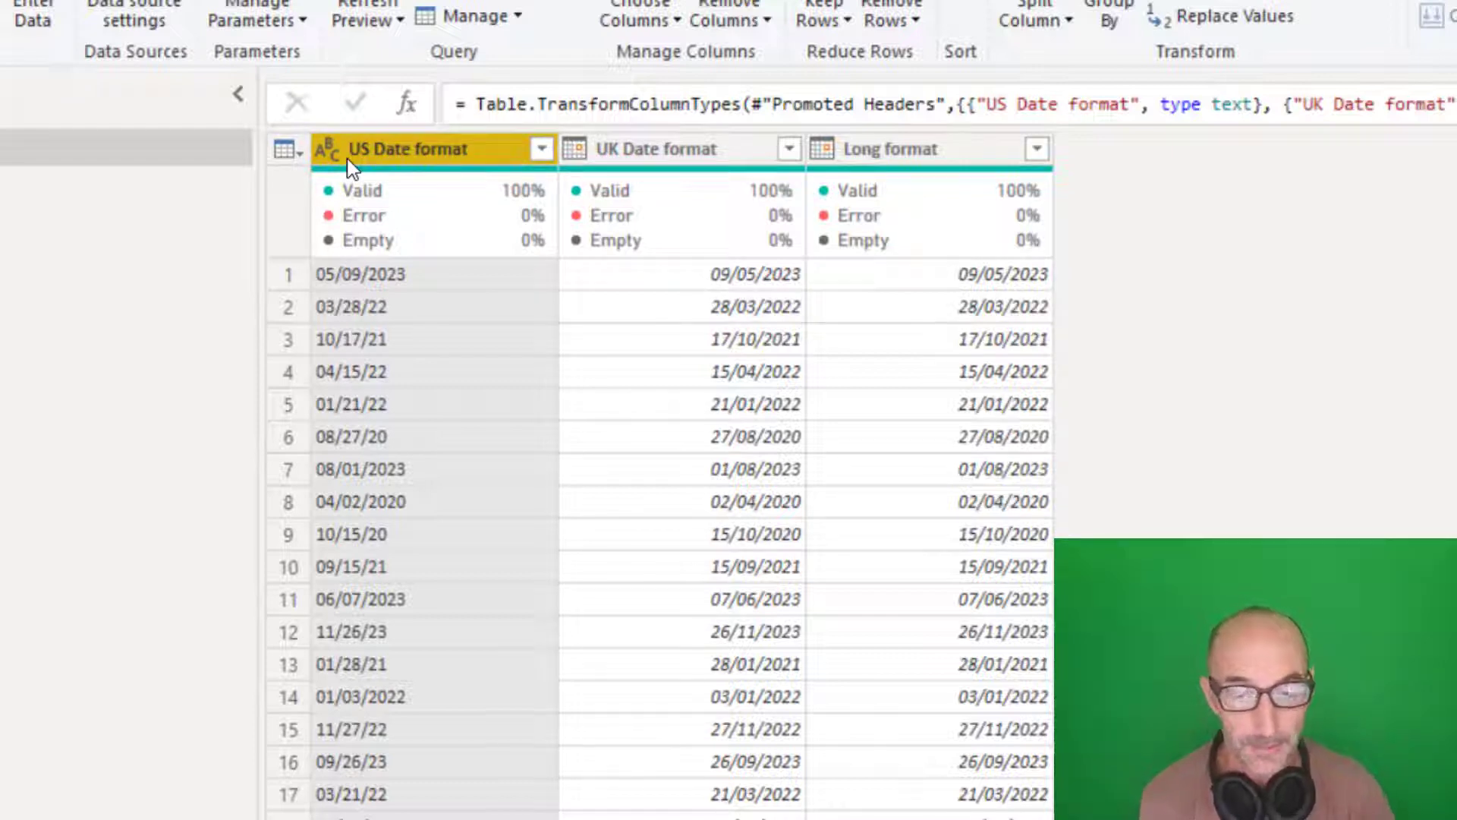
Step: Convert the US Date format column to Date as a new step, producing mostly errors
click(417, 308)
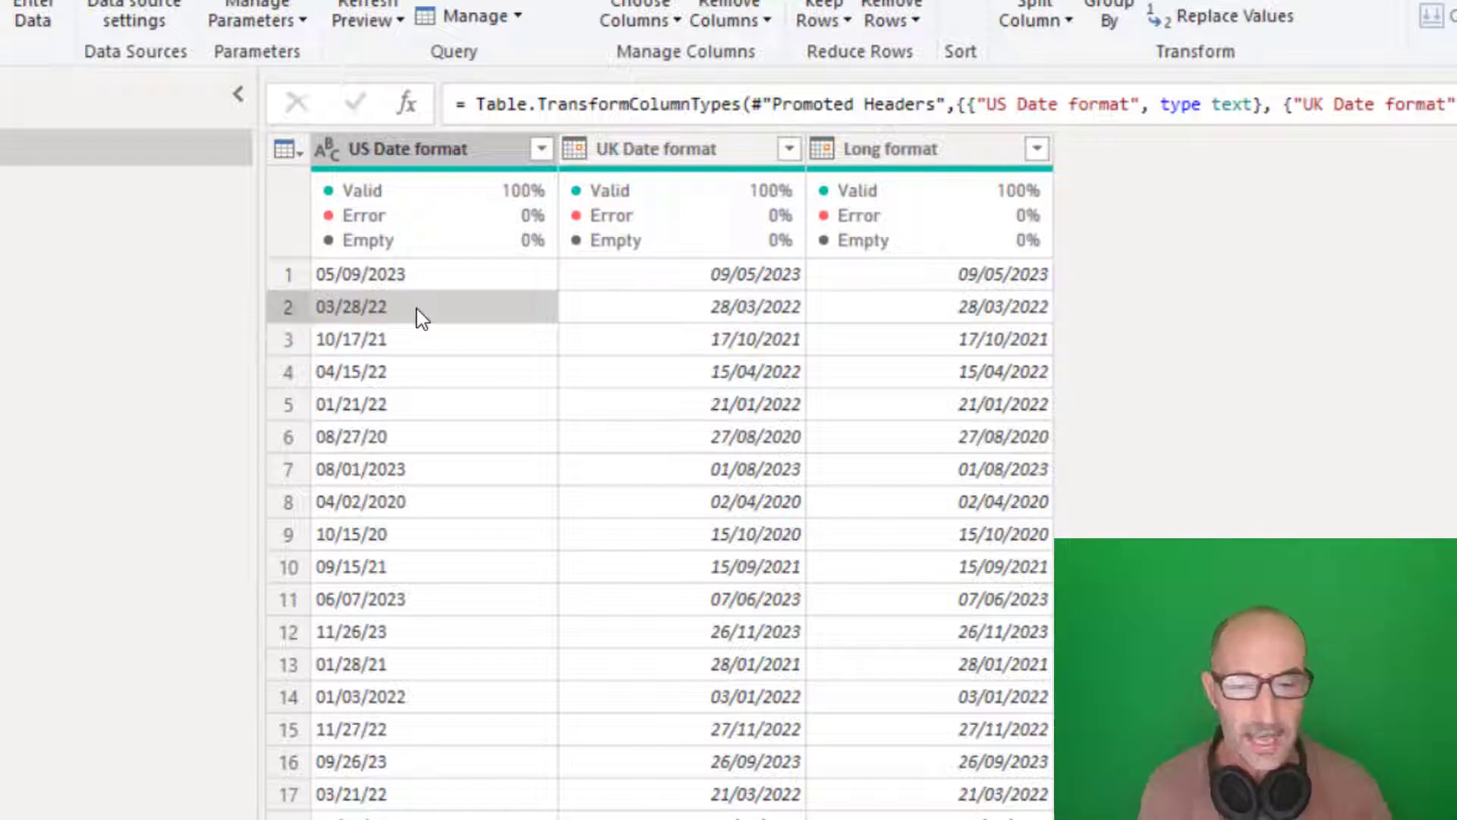
click(326, 152)
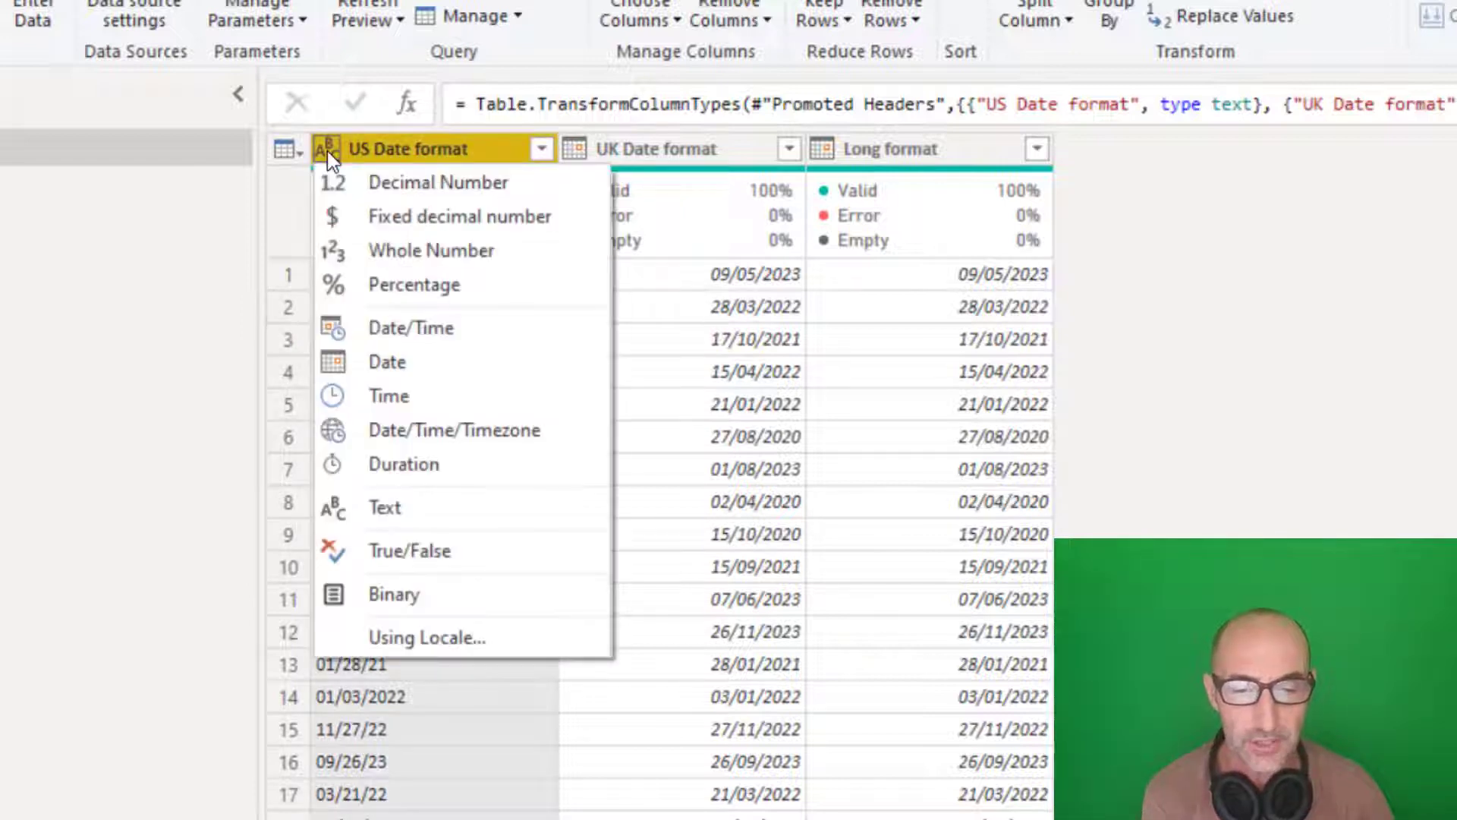
click(382, 364)
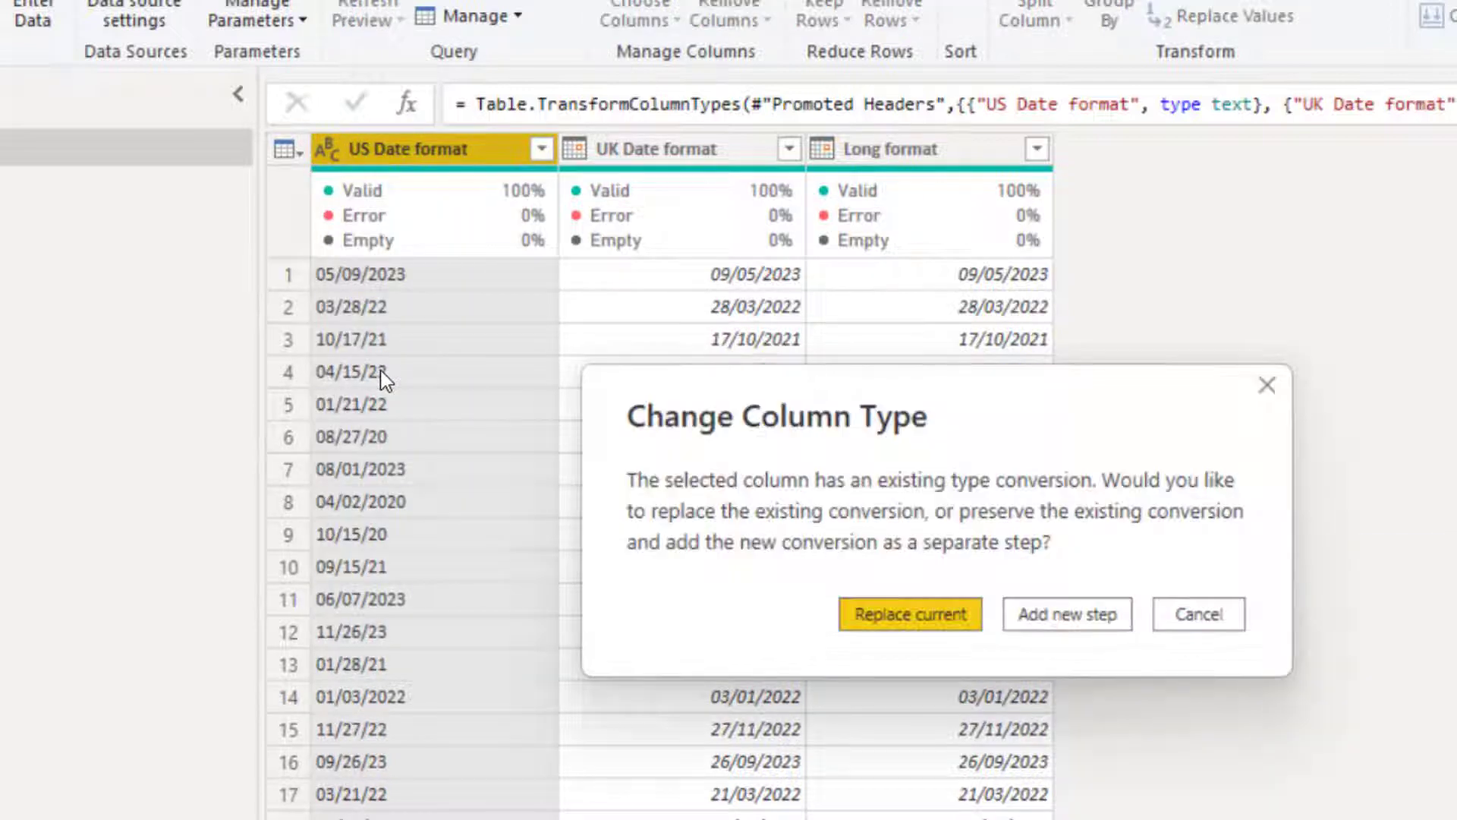
click(1025, 622)
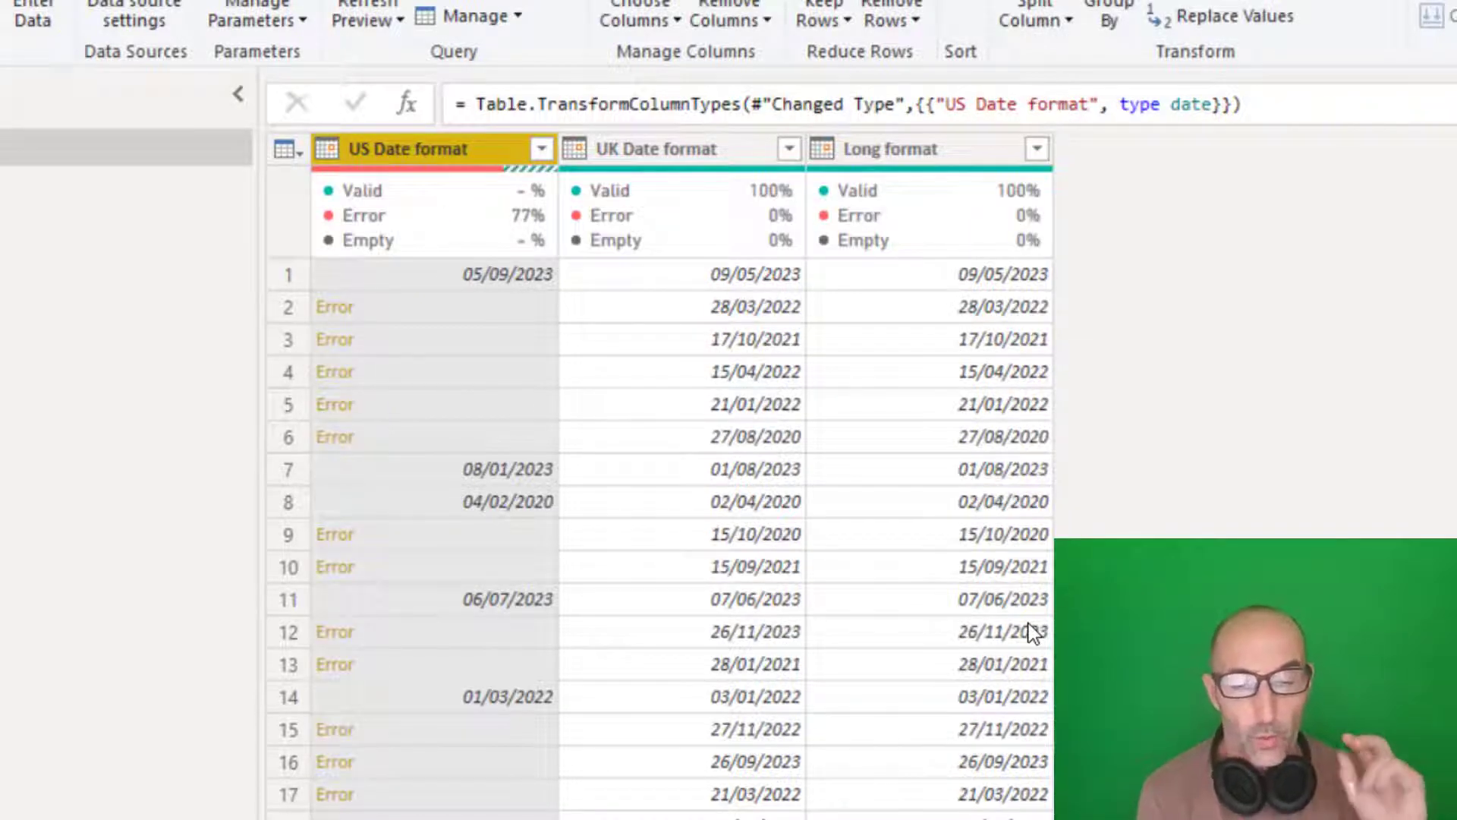
Step: Inspect the row 2 error, then delete the drill-down and failed Changed Type1 steps
click(343, 317)
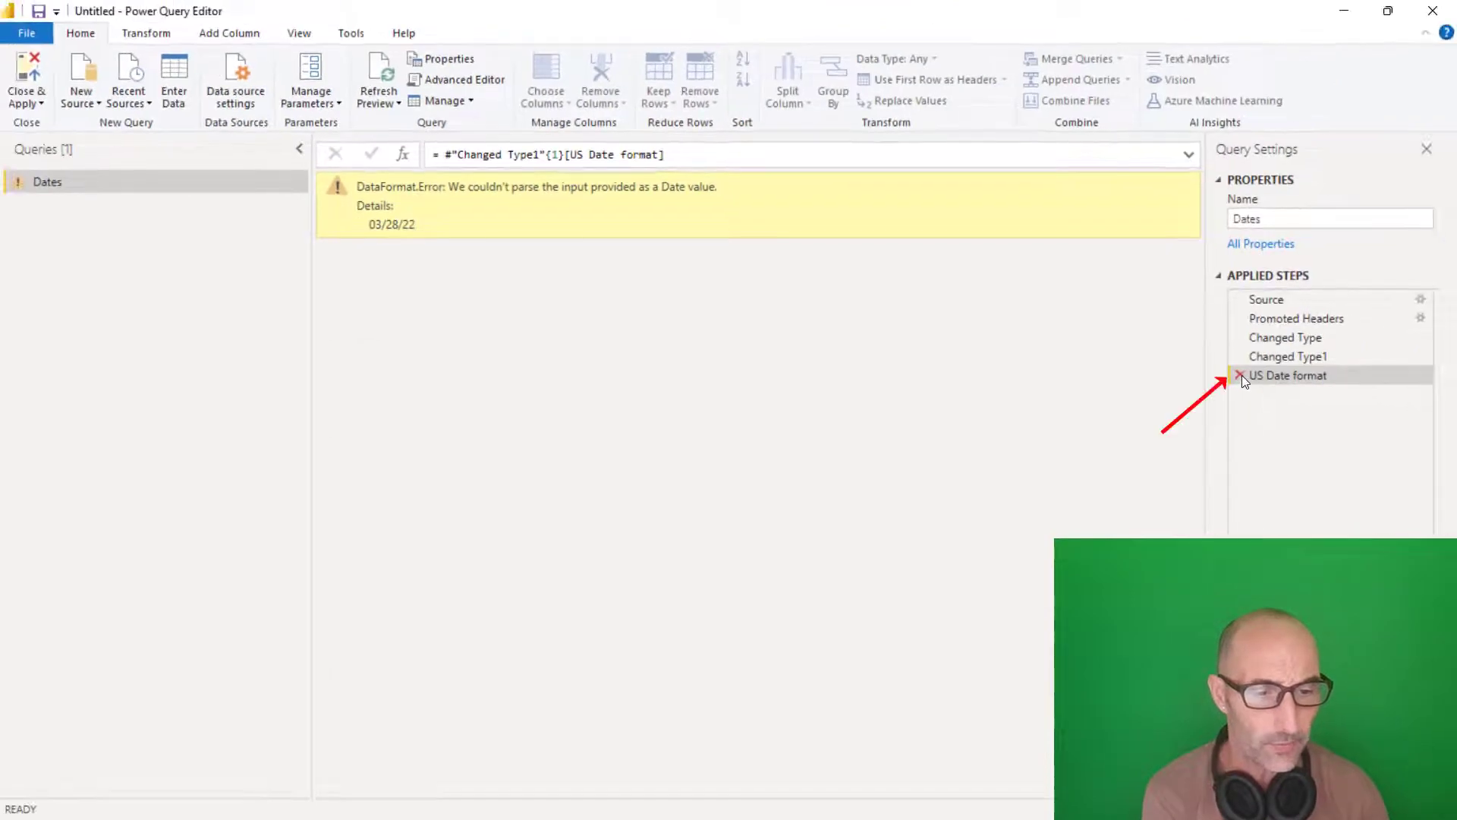
click(1240, 375)
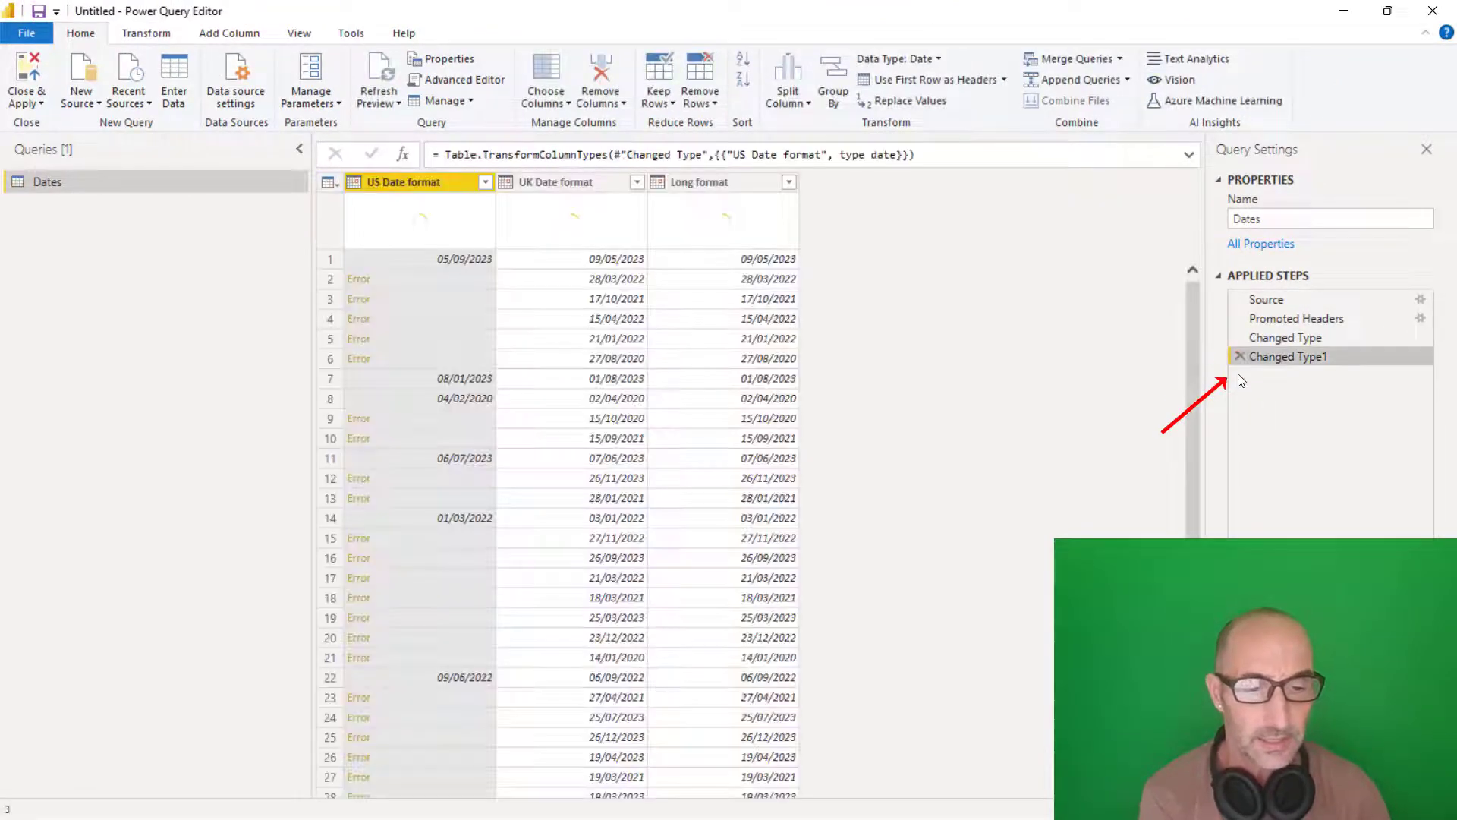
click(1237, 357)
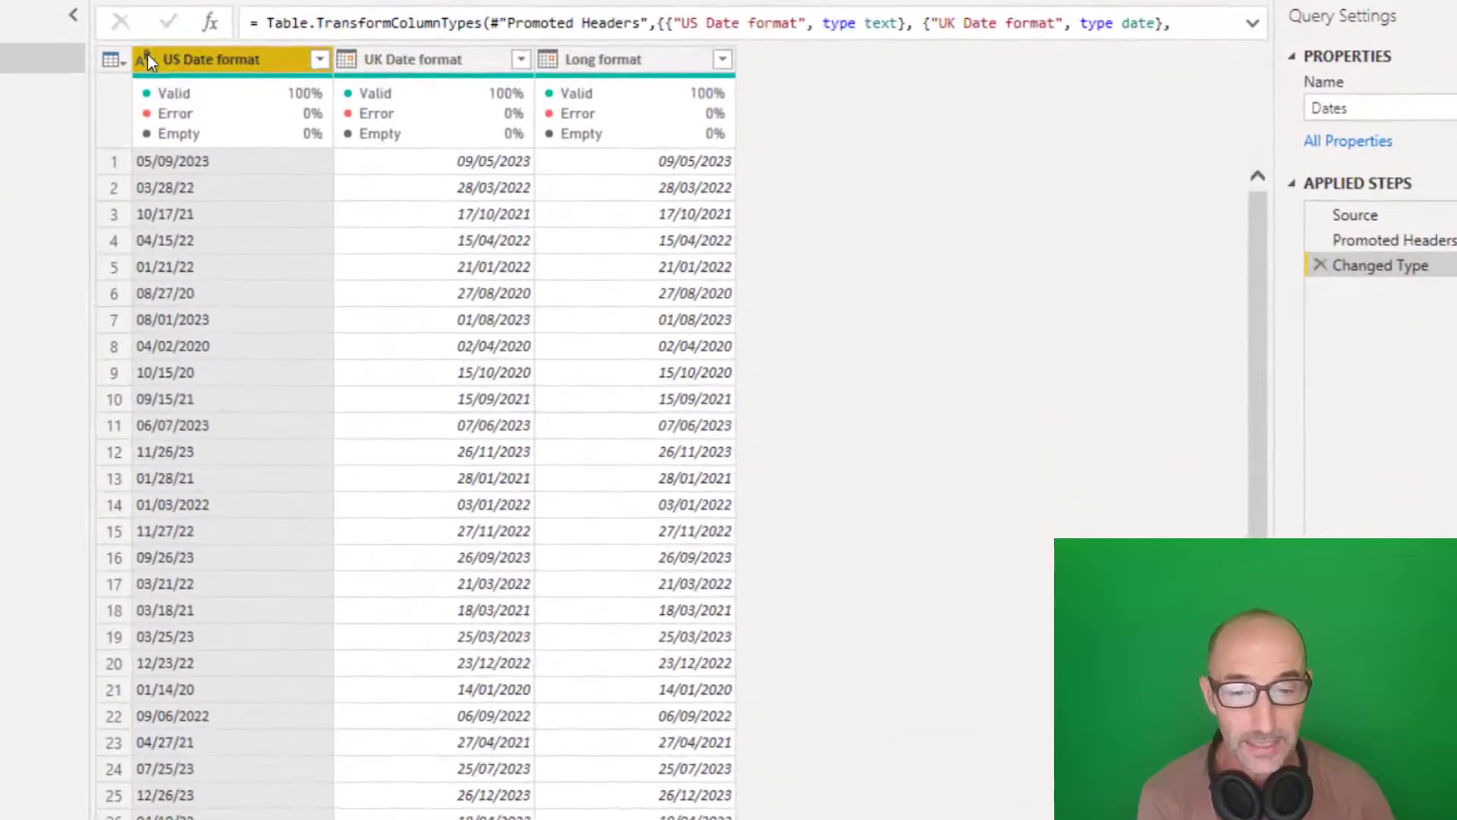
Step: Change the US Date format column's type to Date using the English (United States) locale
click(250, 122)
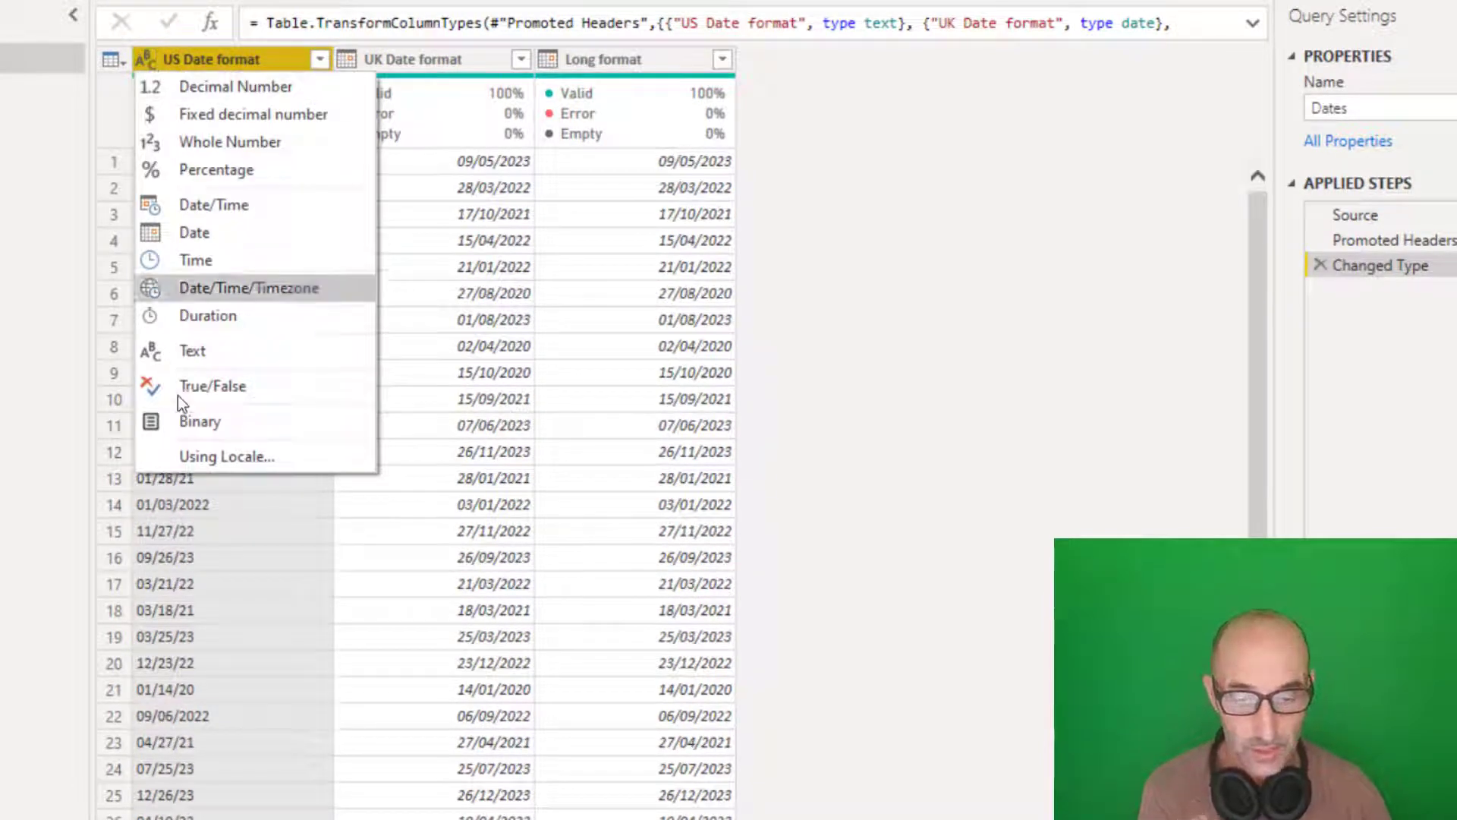
key(Escape)
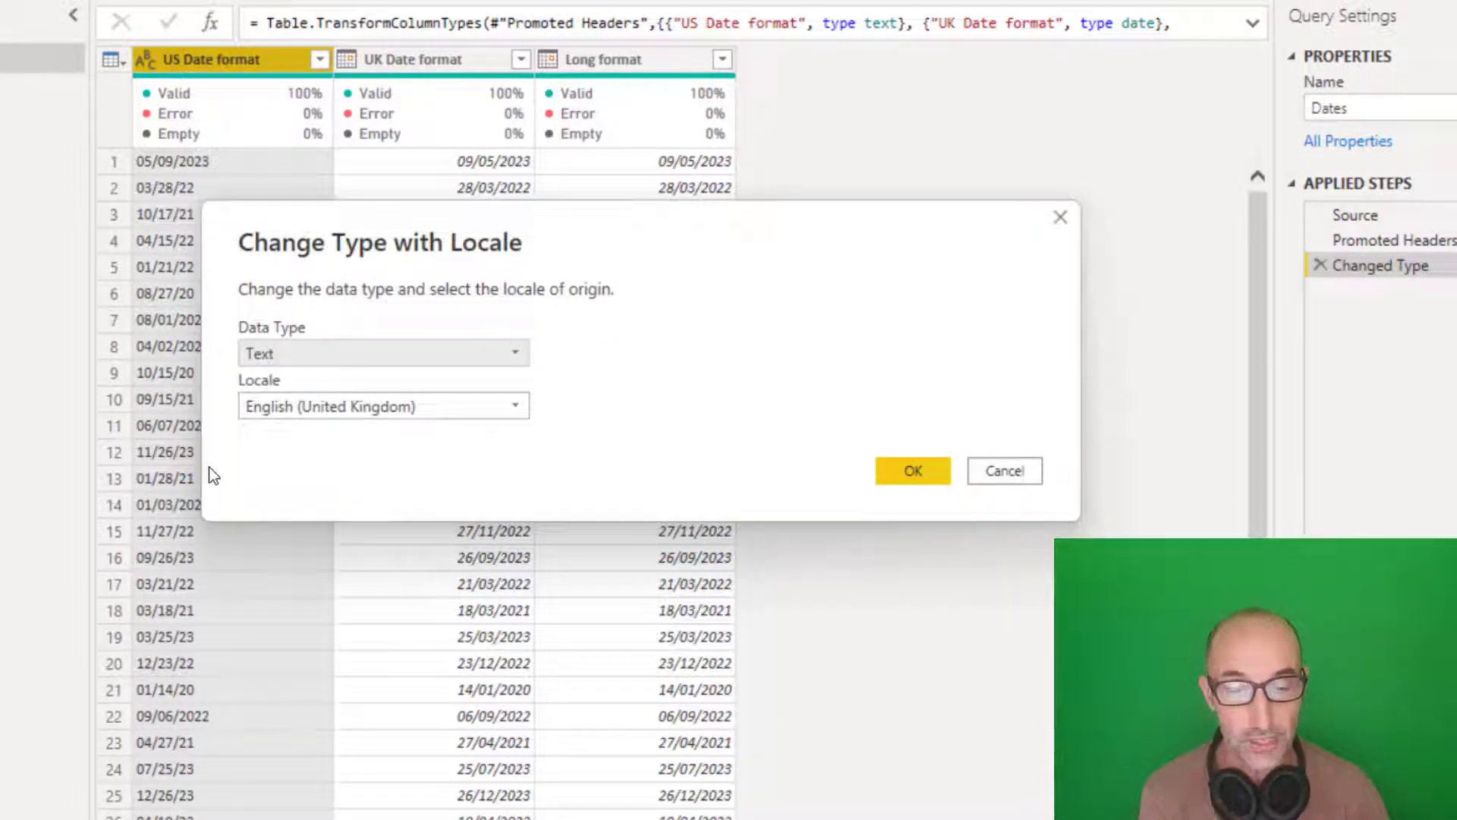
click(516, 355)
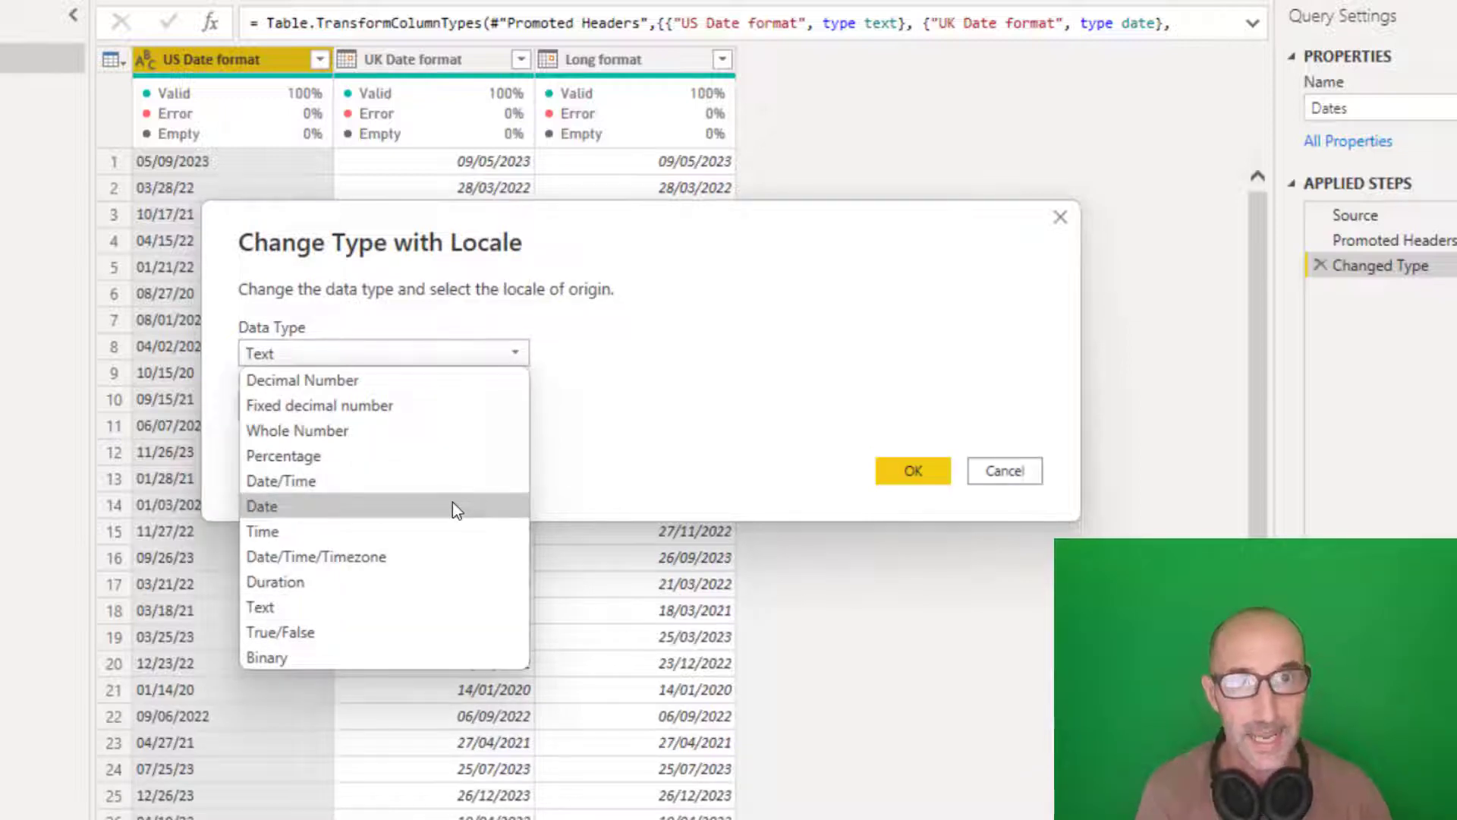
click(453, 504)
click(516, 410)
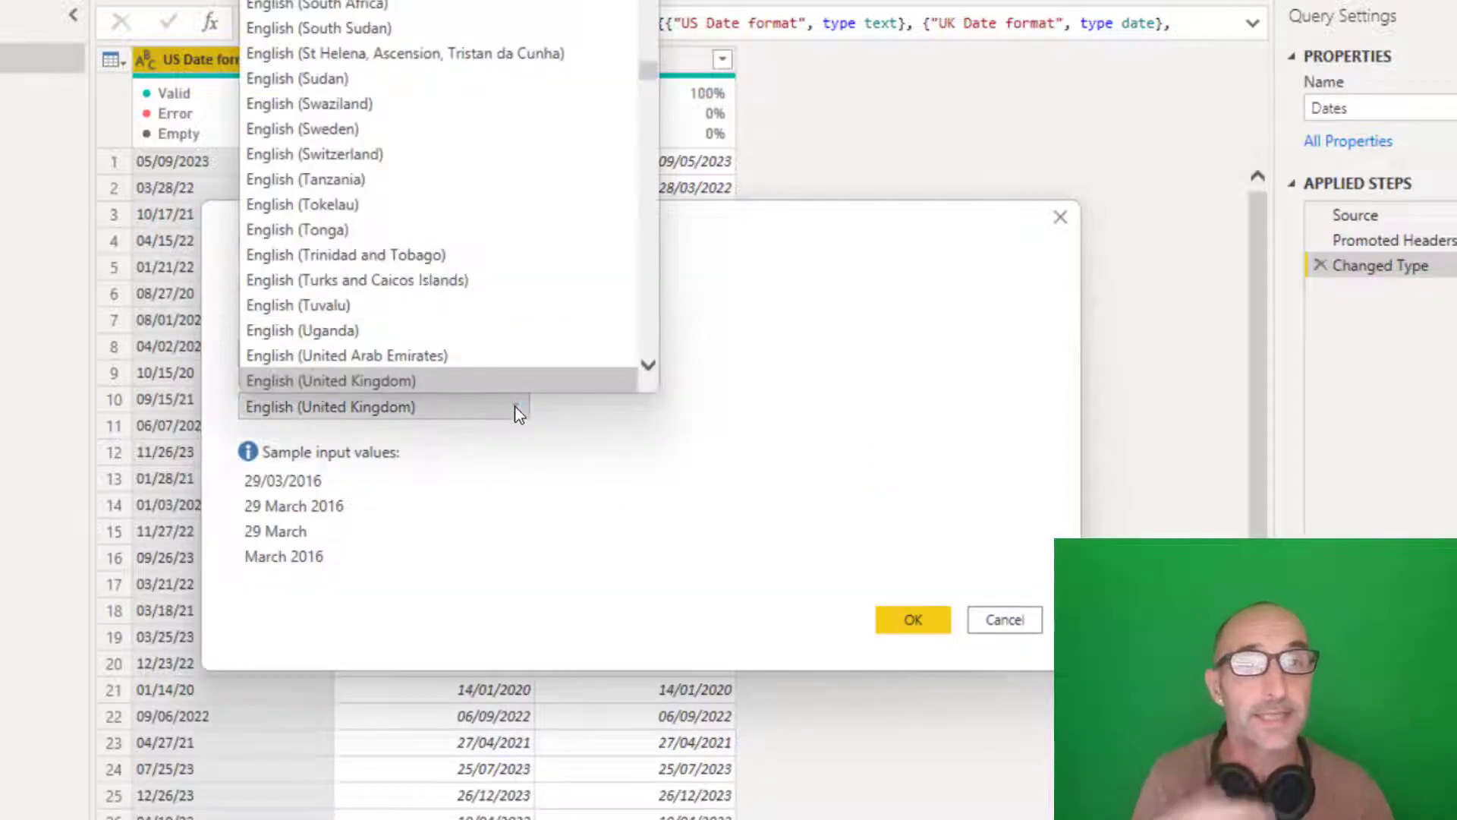
click(647, 370)
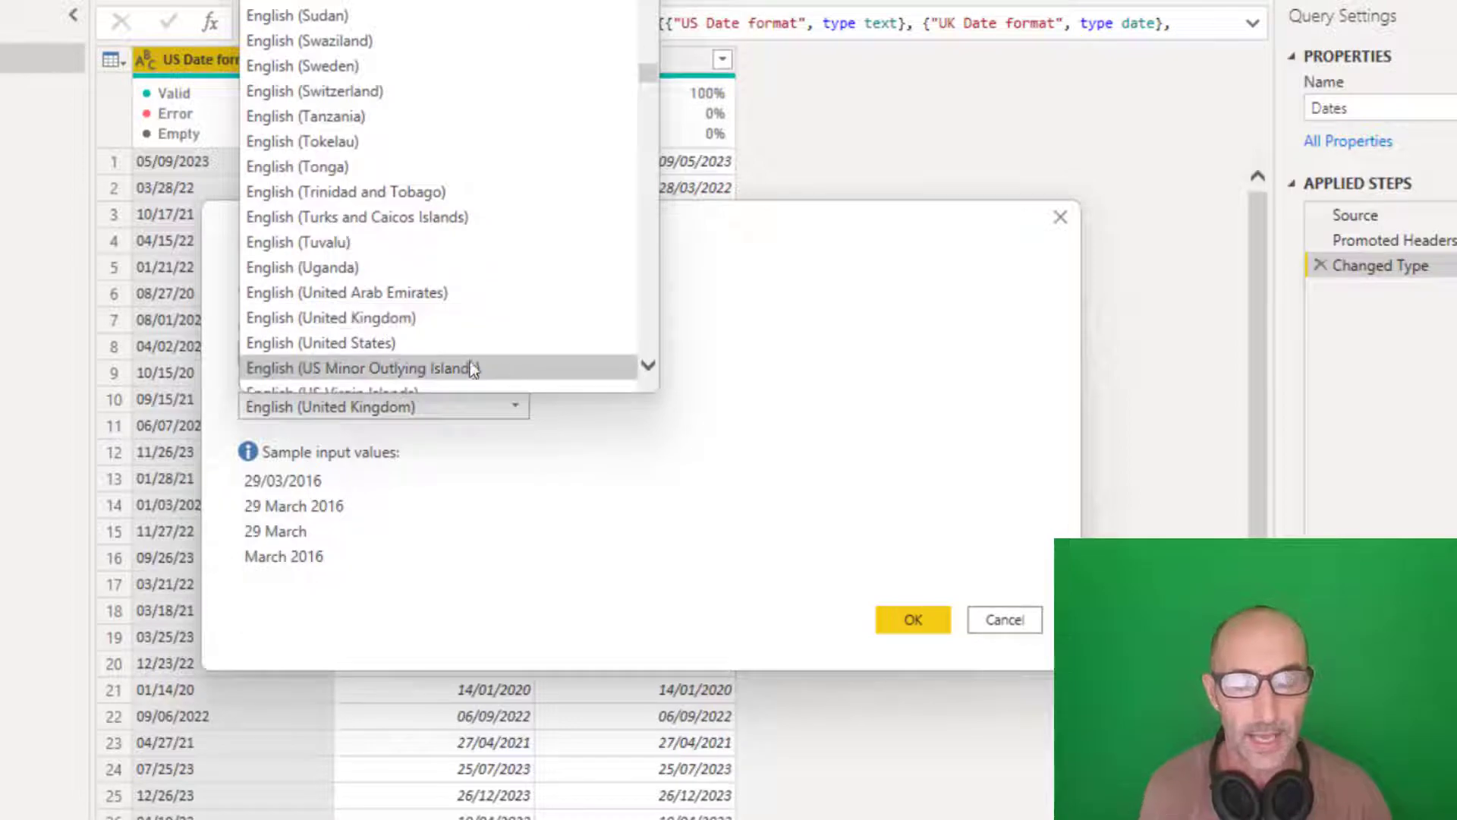
click(430, 345)
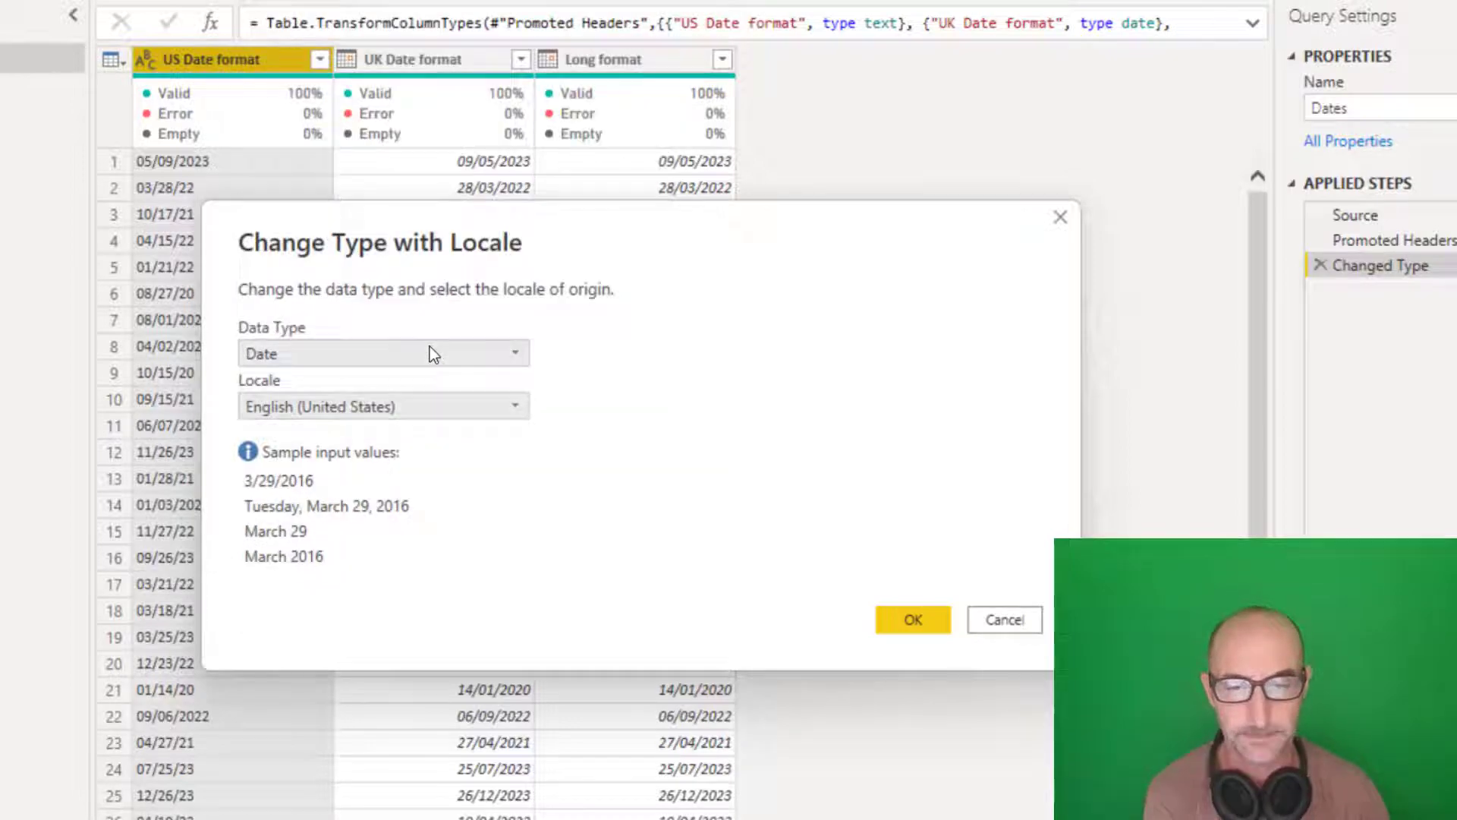
click(903, 621)
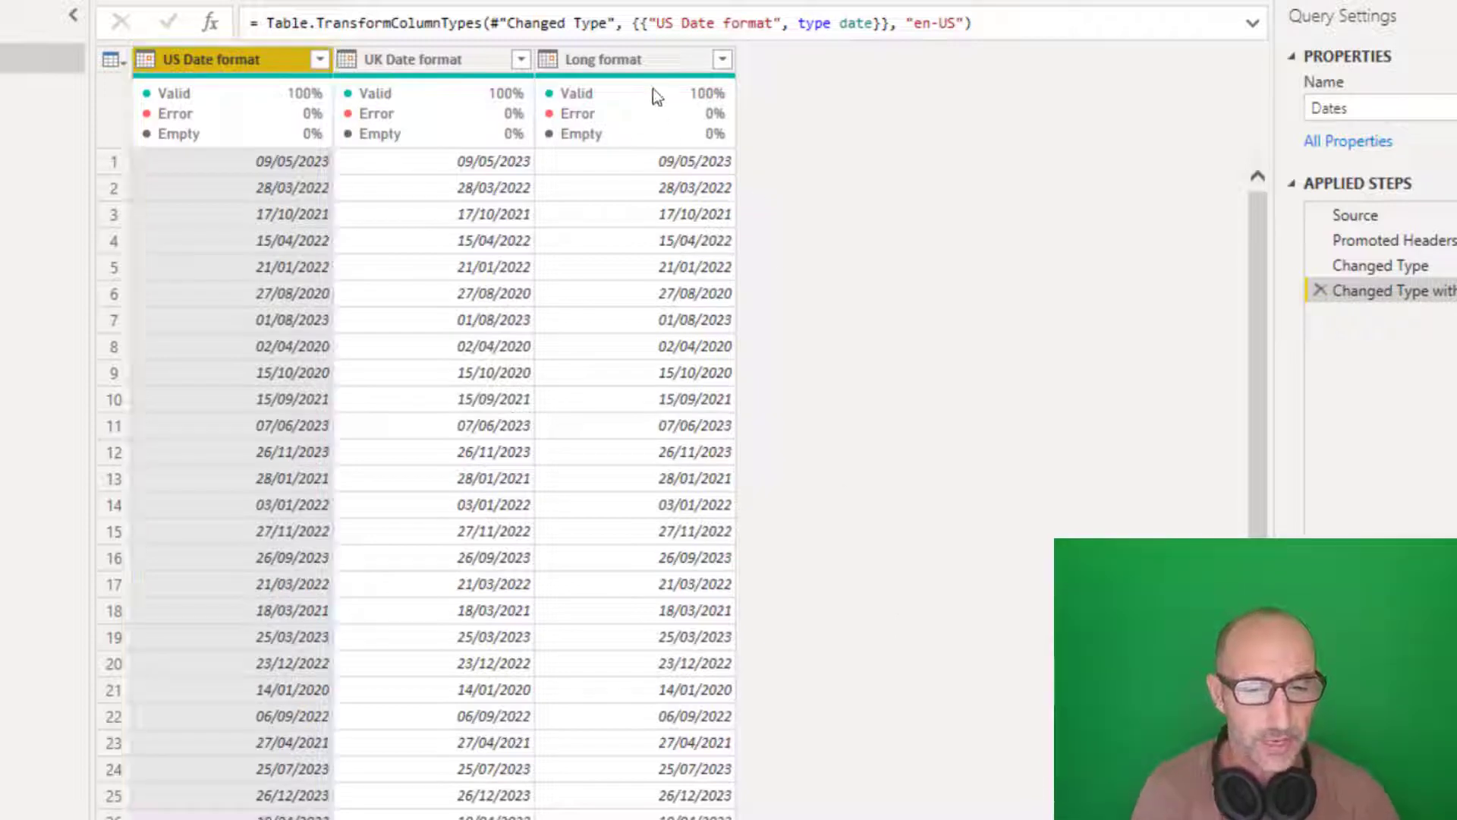
Step: Remove {"Long format", type date} and its comma from the Changed Type formula
click(1397, 265)
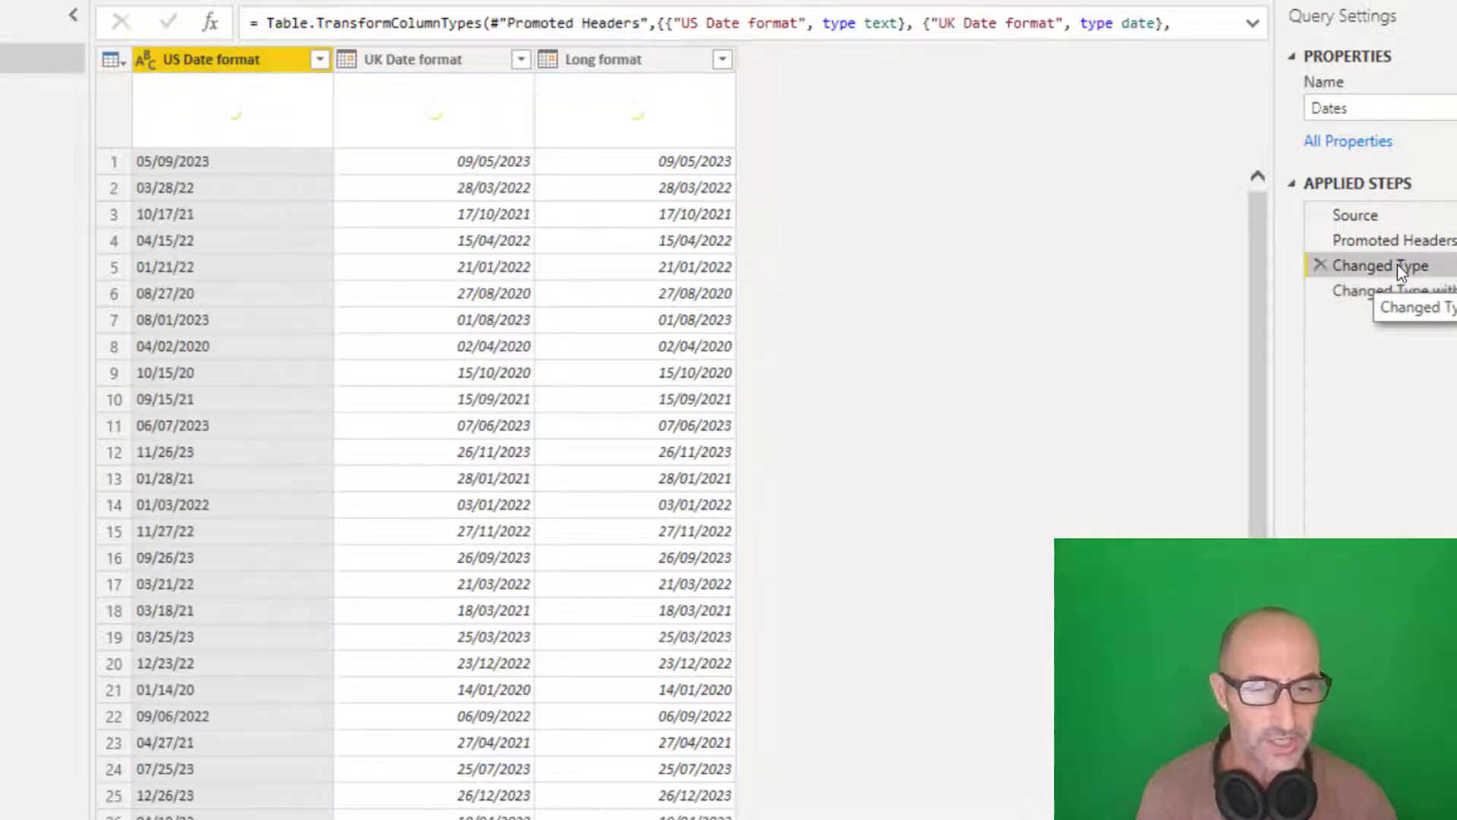
click(1255, 26)
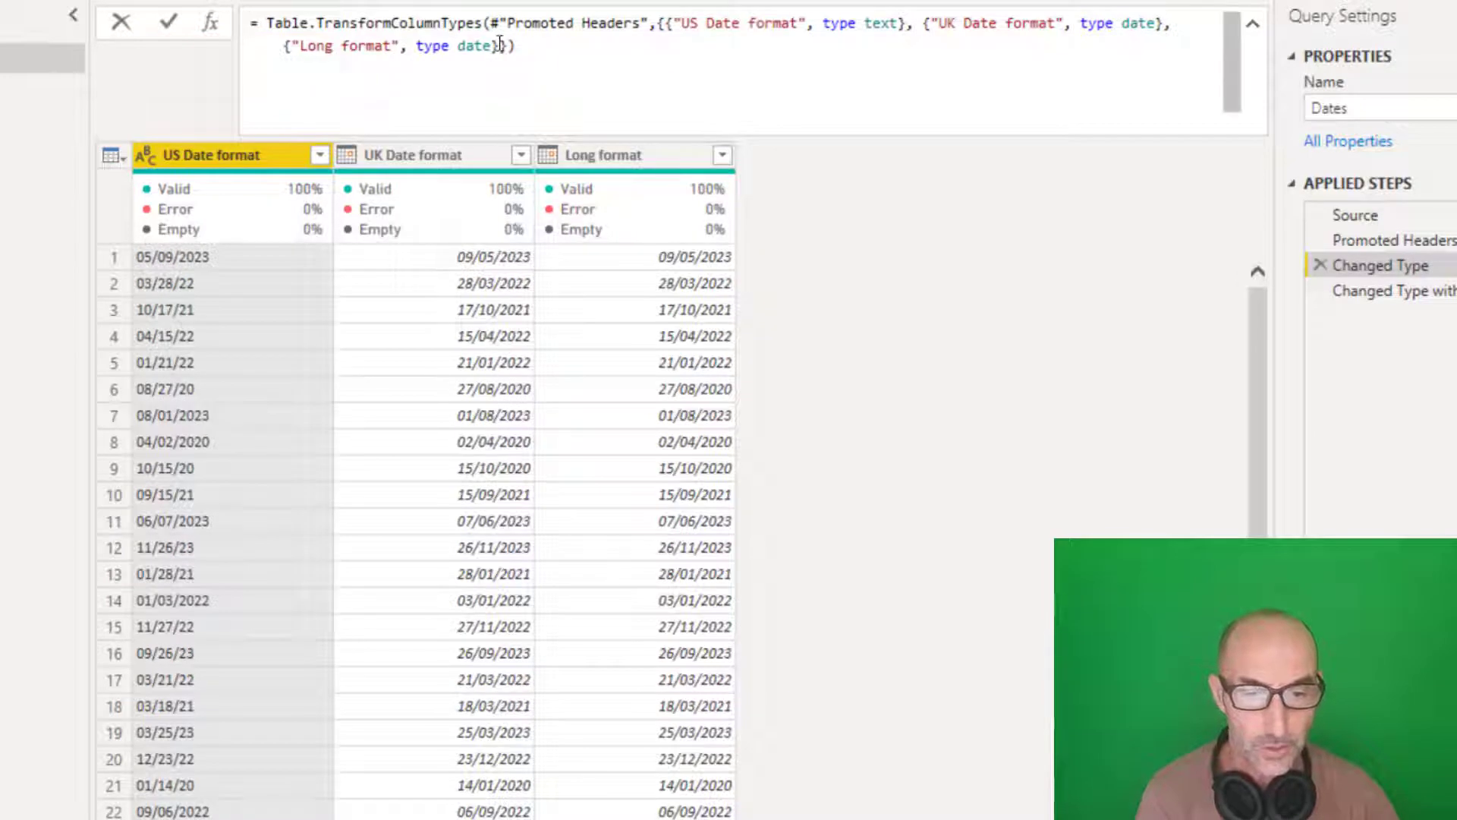
drag(499, 44, 279, 47)
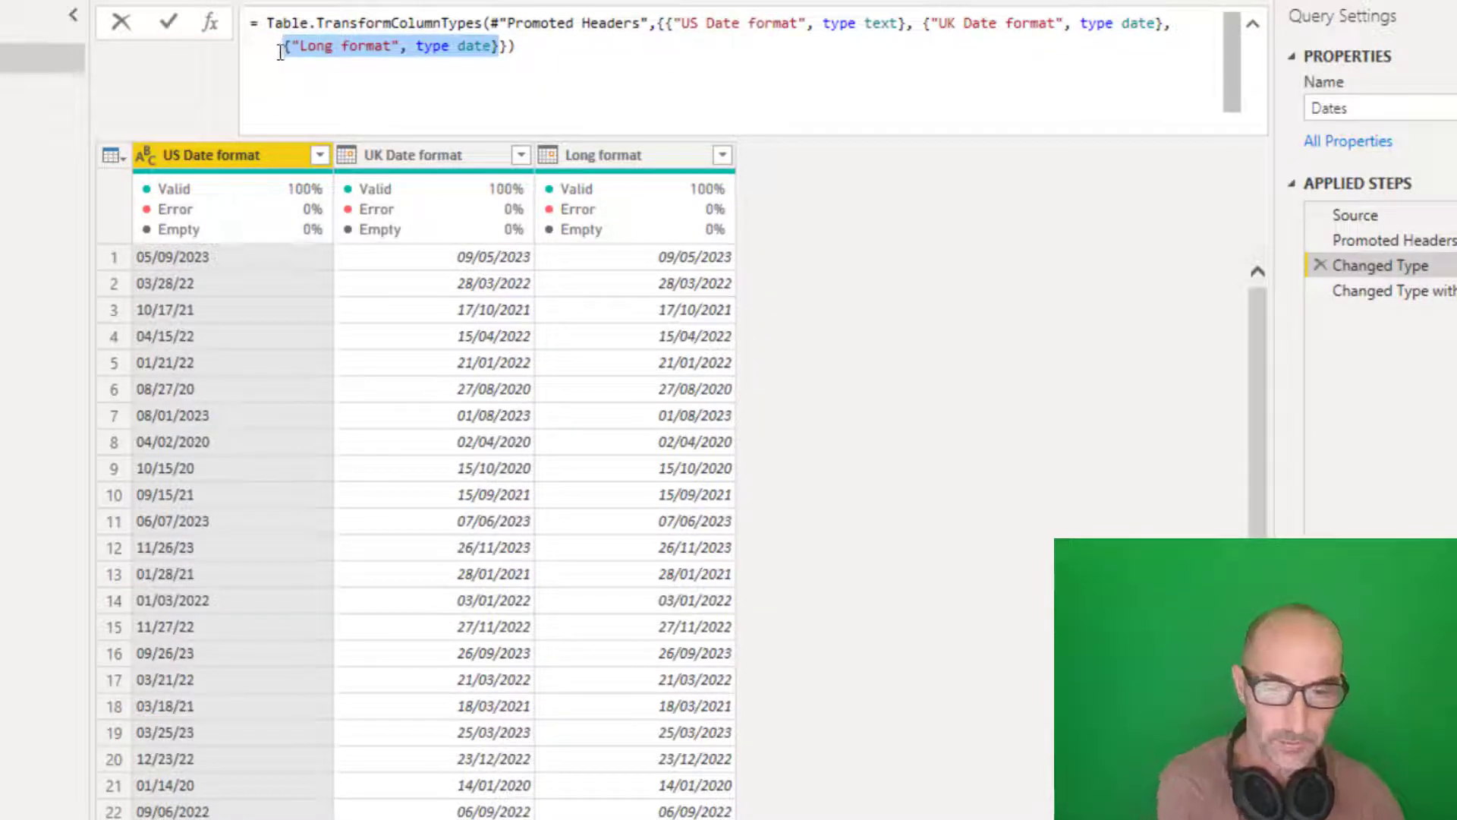
key(Delete)
key(BackSpace)
key(BackSpace)
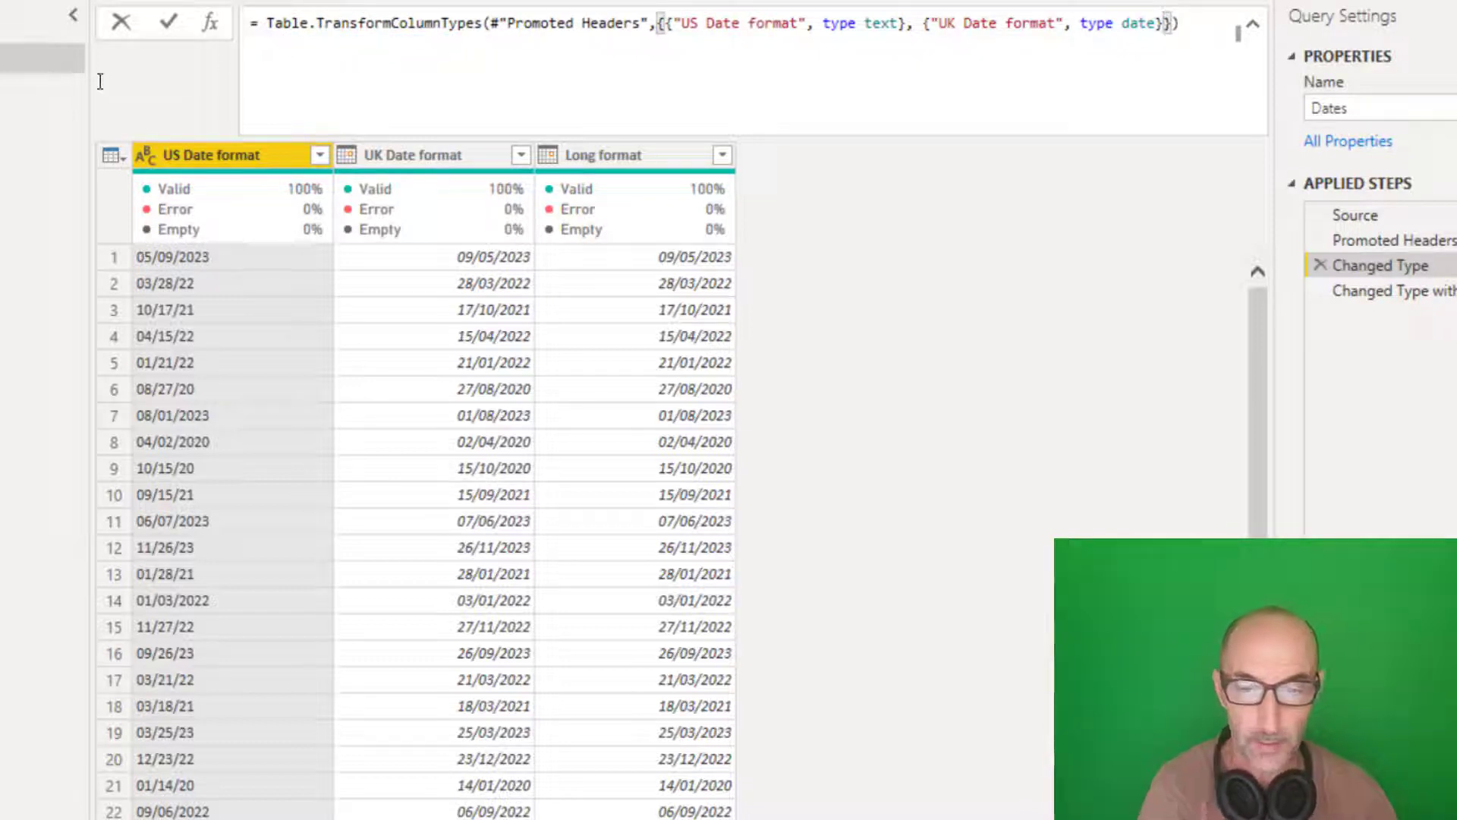
click(169, 22)
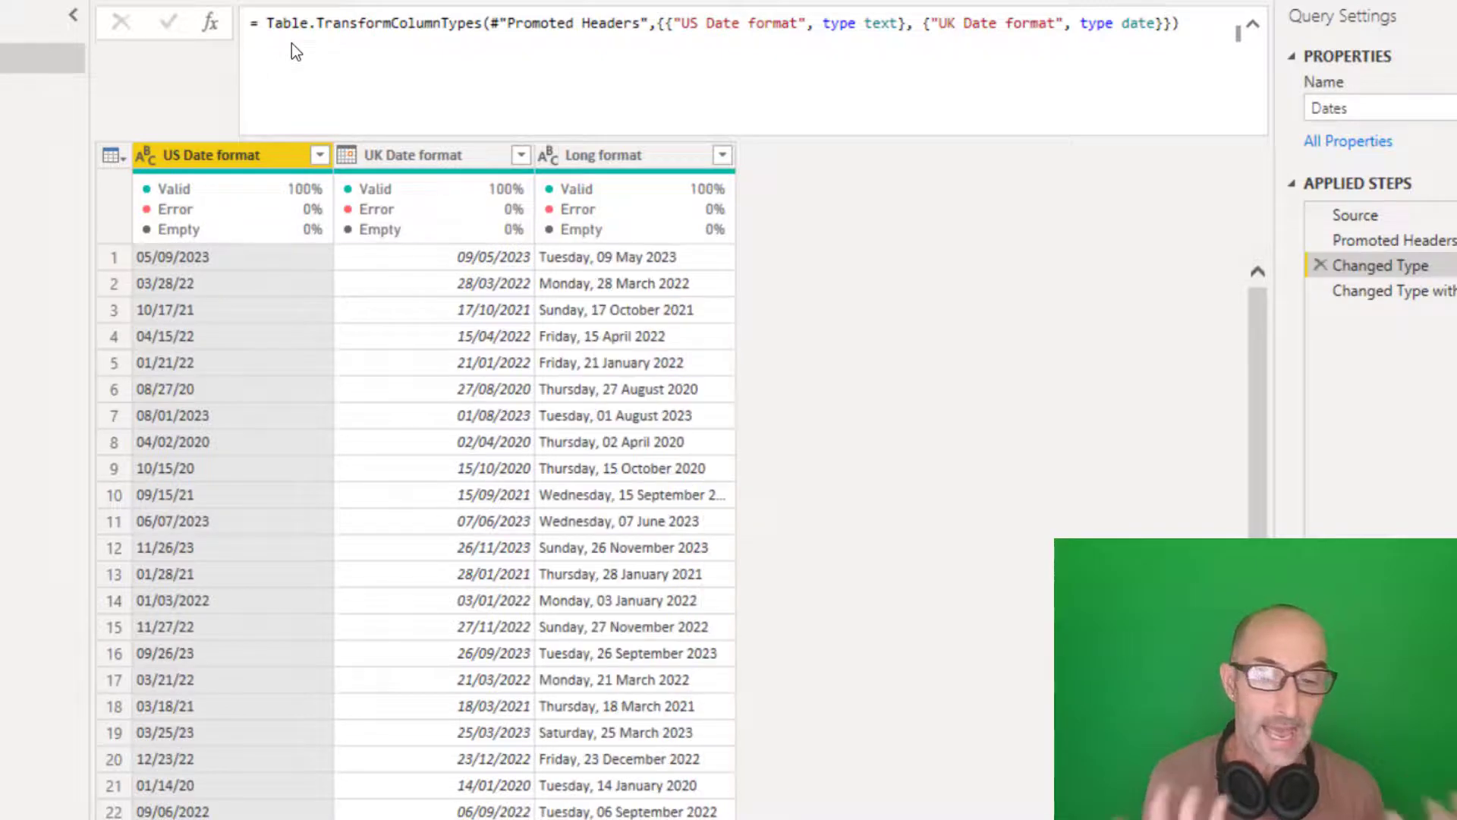